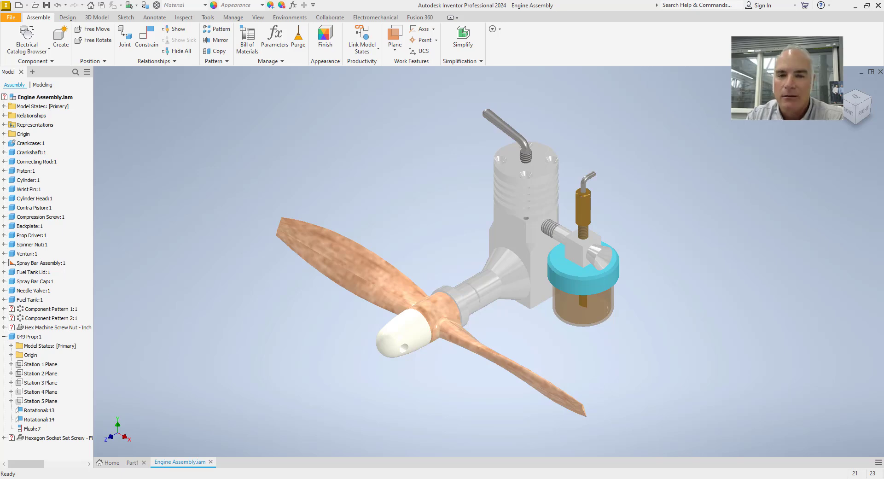
{"action": "left_click", "coordinate": [297, 232]}
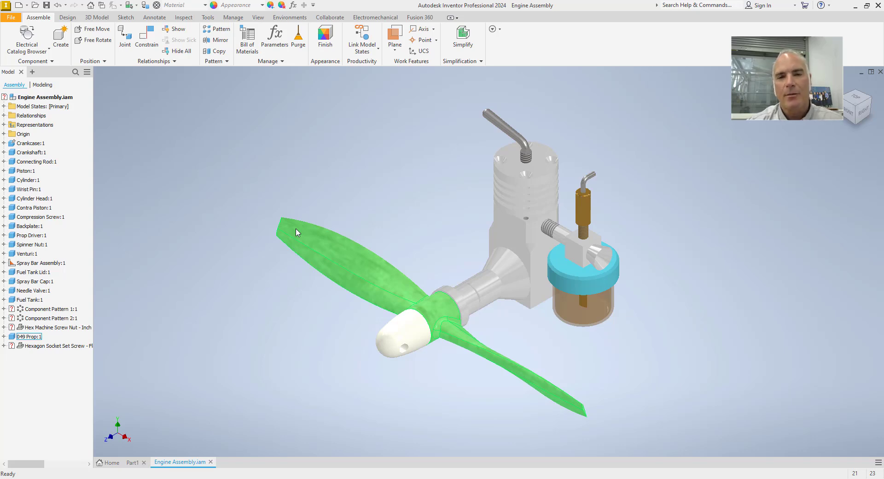
{"action": "left_click", "coordinate": [275, 216]}
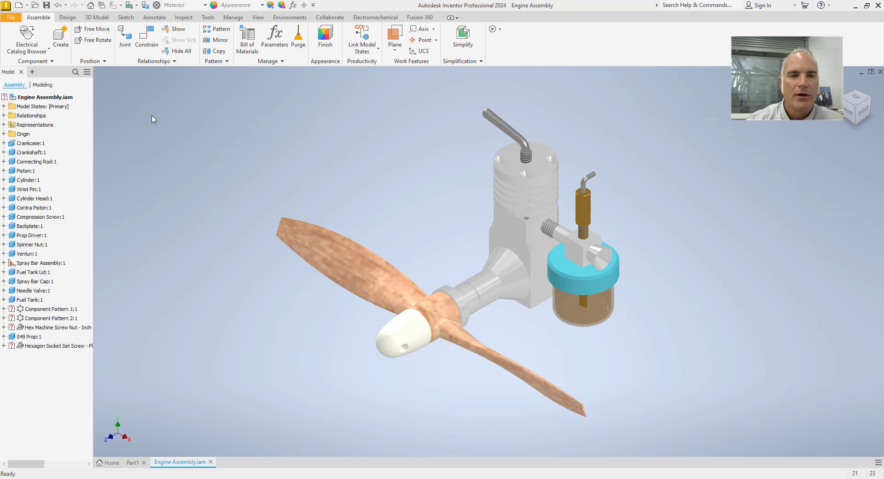
- Review the engine assembly's iProperties, covering the general, summary, project, status, custom, save and physical information, and close them
{"action": "left_click", "coordinate": [12, 19]}
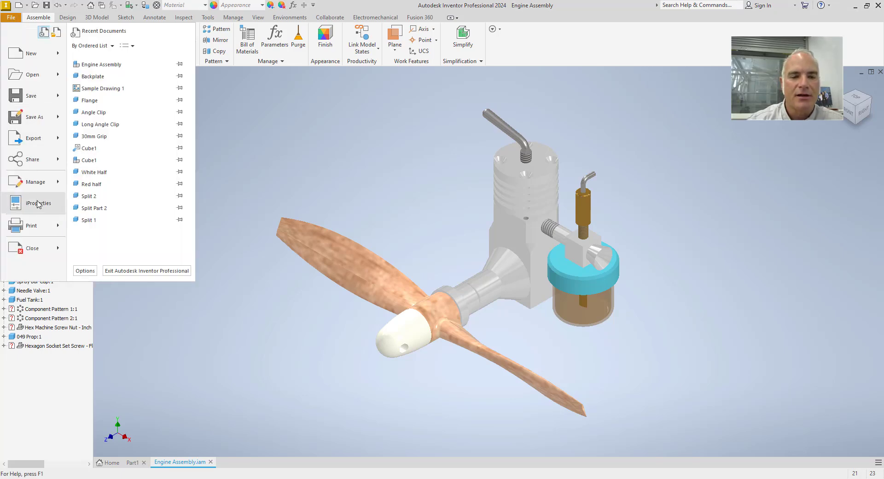
{"action": "left_click", "coordinate": [38, 203]}
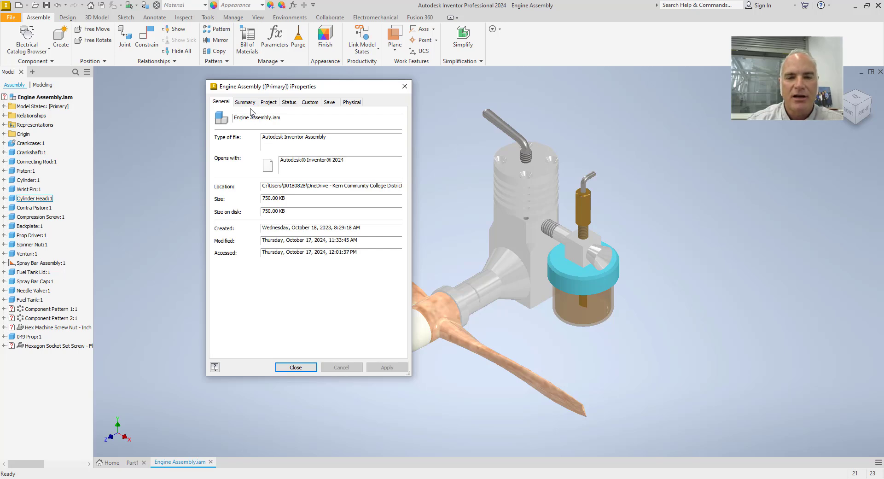
{"action": "left_click", "coordinate": [248, 102]}
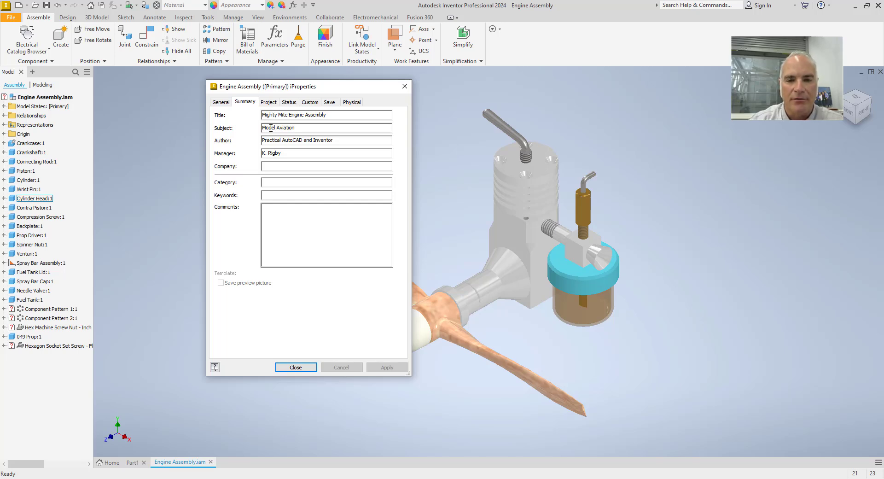
{"action": "left_click", "coordinate": [269, 102]}
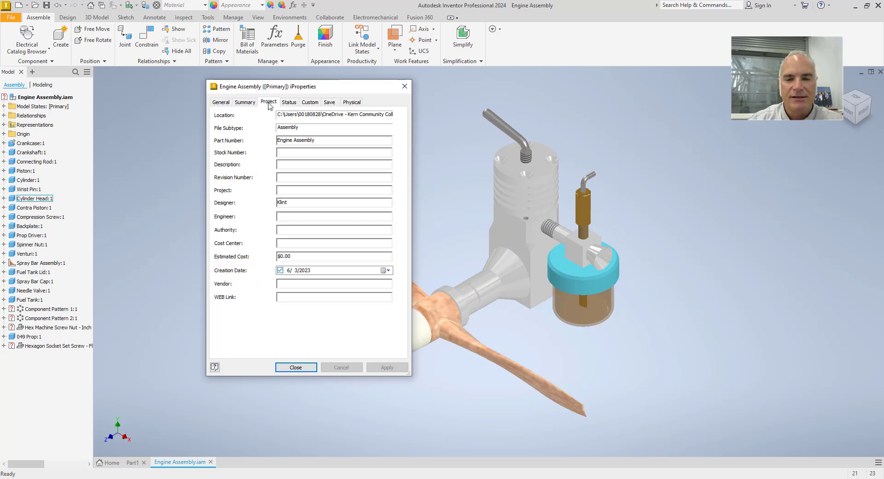
{"action": "left_click", "coordinate": [290, 102]}
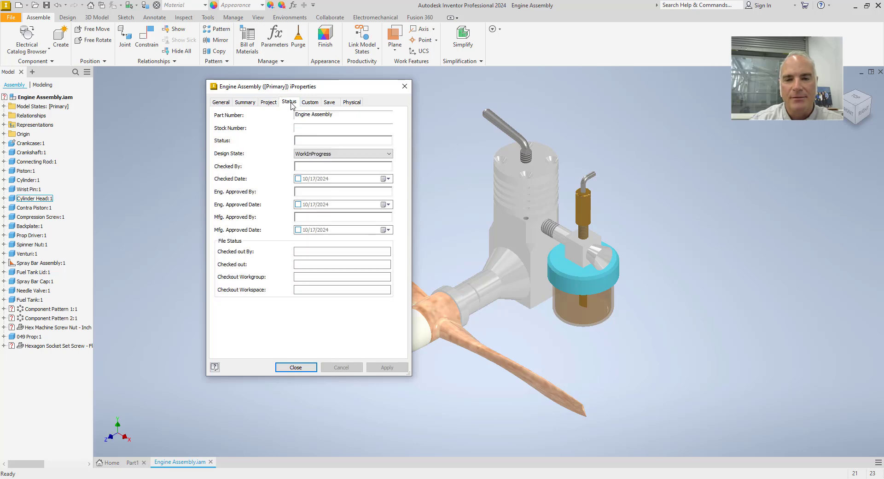
{"action": "left_click", "coordinate": [307, 104]}
{"action": "left_click", "coordinate": [327, 104]}
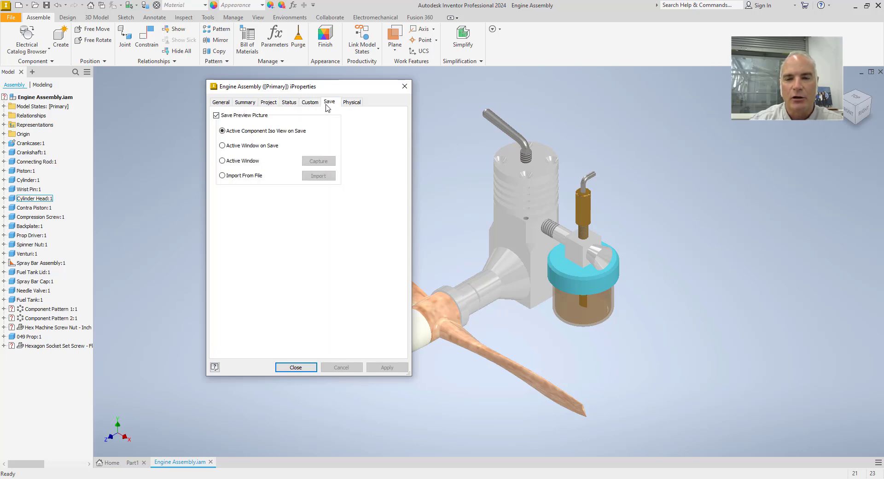
{"action": "left_click", "coordinate": [357, 104]}
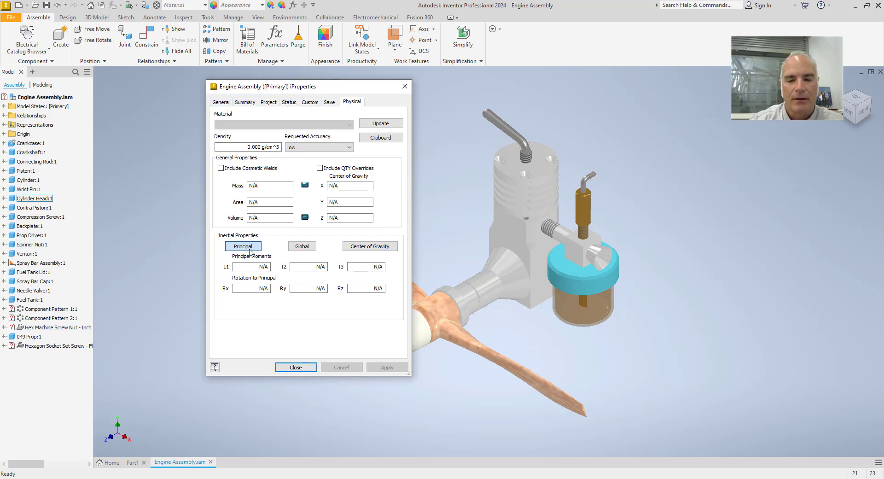
{"action": "left_click", "coordinate": [294, 367]}
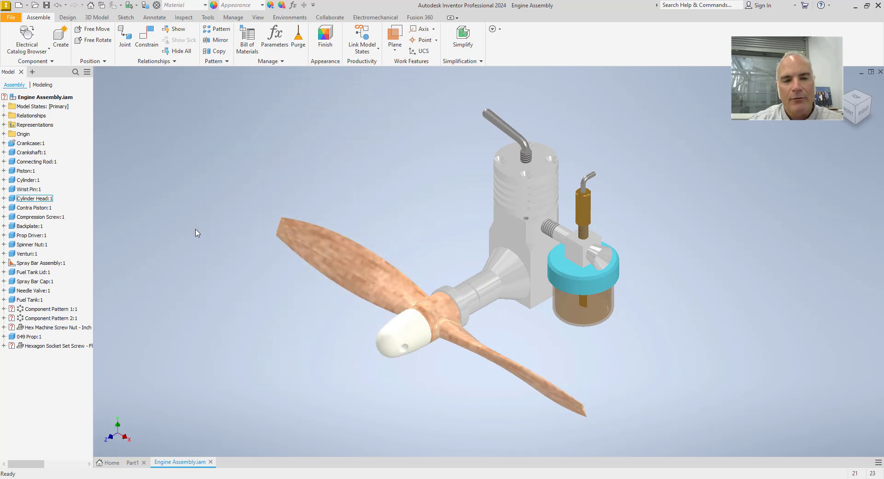
- View the assembly in its Front, Right and Rear design view representations in turn
{"action": "left_click", "coordinate": [10, 117]}
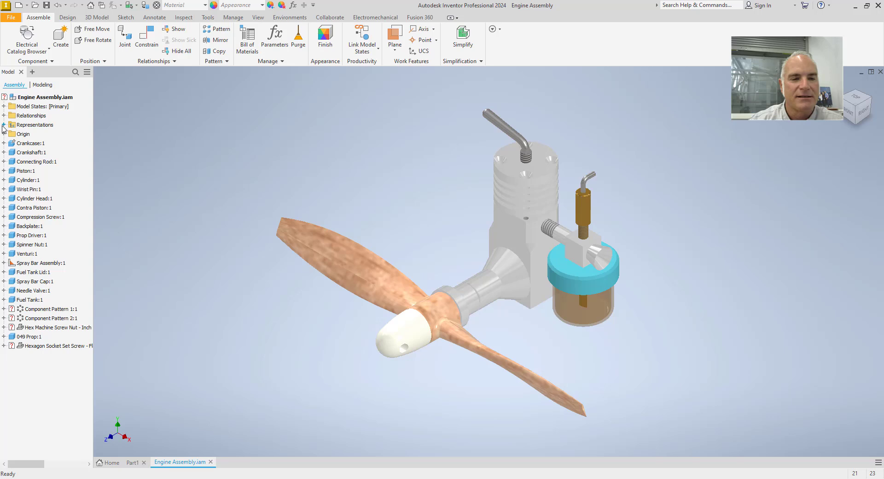
{"action": "left_click", "coordinate": [4, 125]}
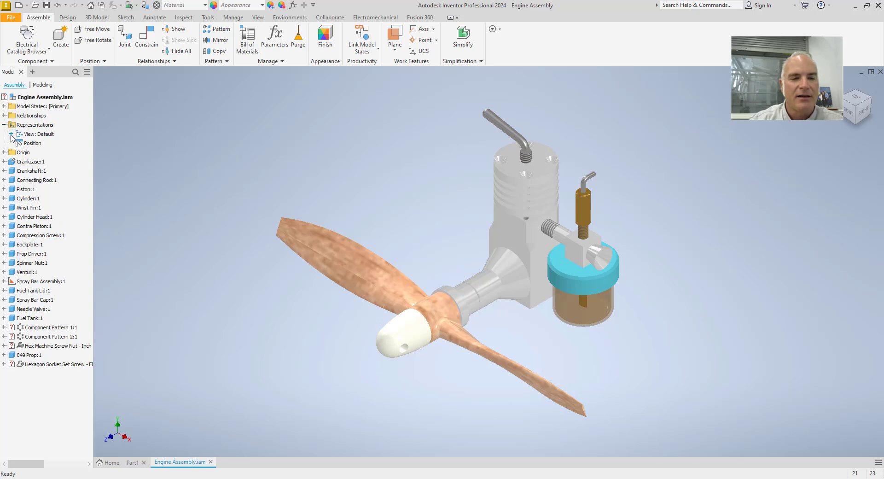
{"action": "left_click", "coordinate": [11, 134]}
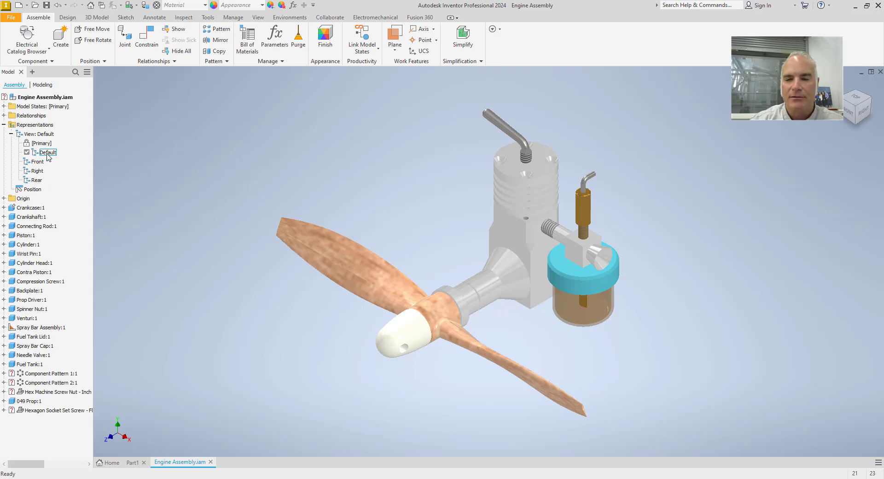
{"action": "double_click", "coordinate": [38, 161]}
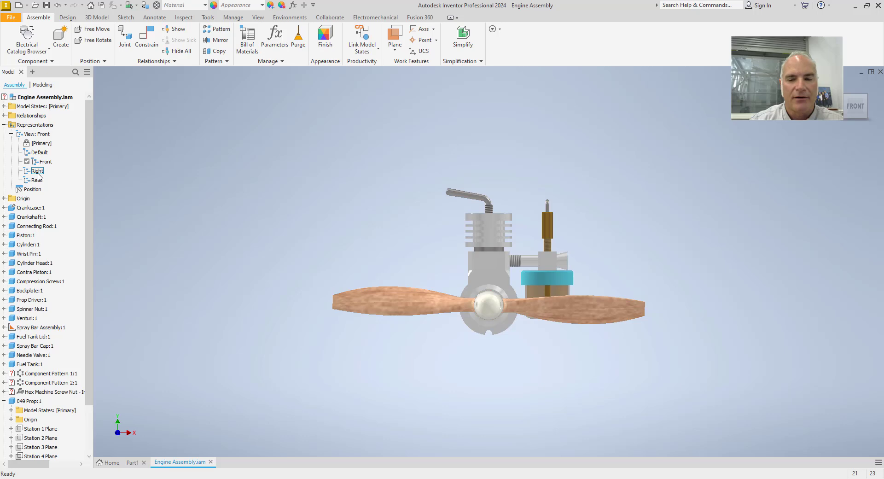
{"action": "double_click", "coordinate": [39, 171]}
{"action": "double_click", "coordinate": [39, 180]}
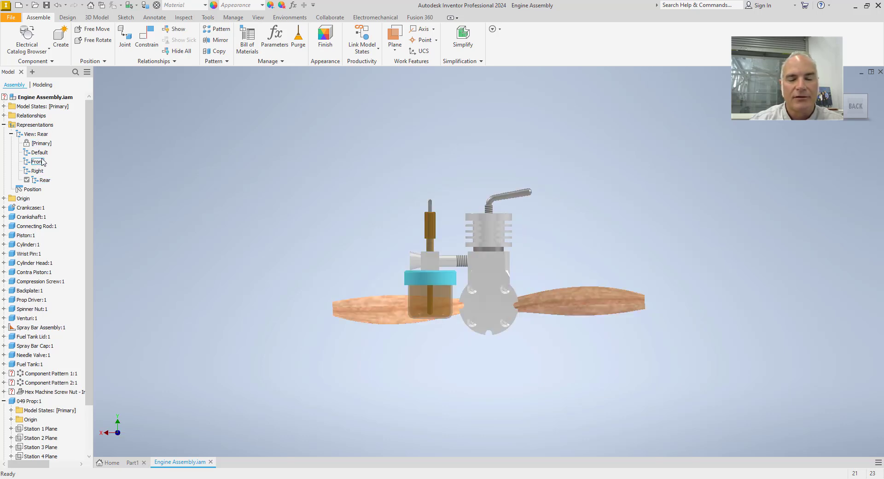
- Activate the [Primary] design view representation, return to the Default one, and collapse the assembly's representations
{"action": "left_click", "coordinate": [41, 144]}
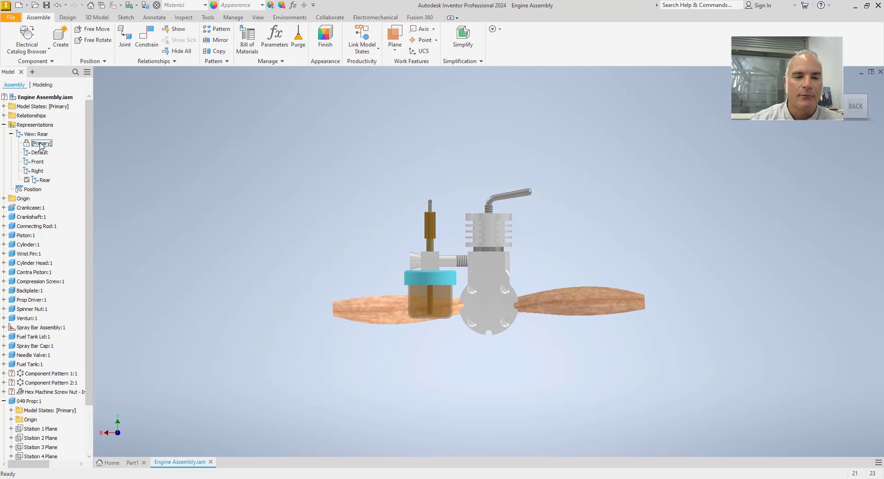
{"action": "left_click", "coordinate": [36, 134]}
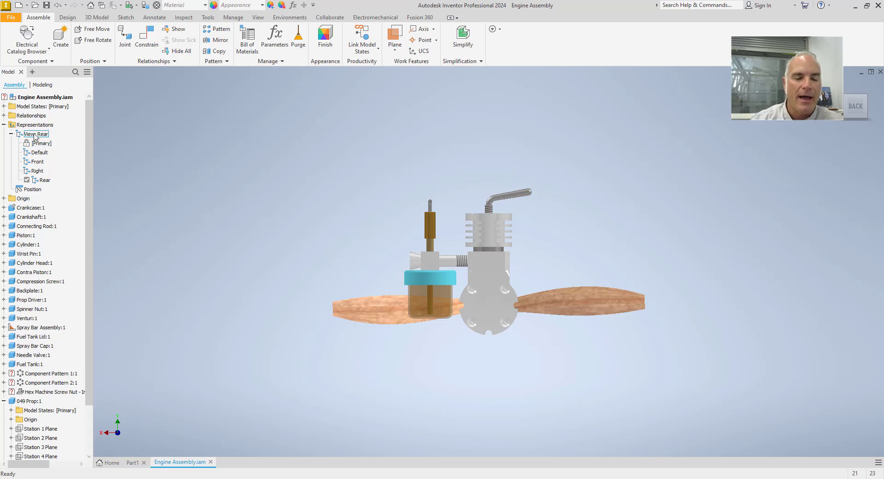
{"action": "double_click", "coordinate": [40, 144]}
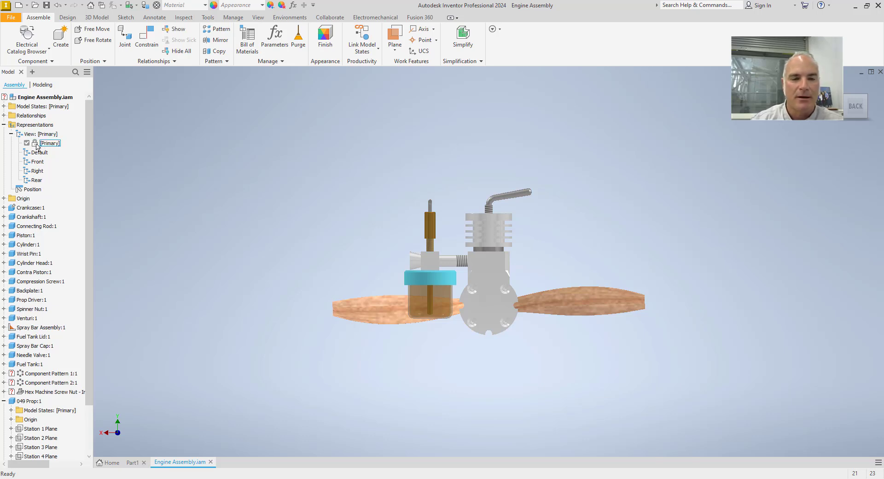
{"action": "double_click", "coordinate": [39, 152]}
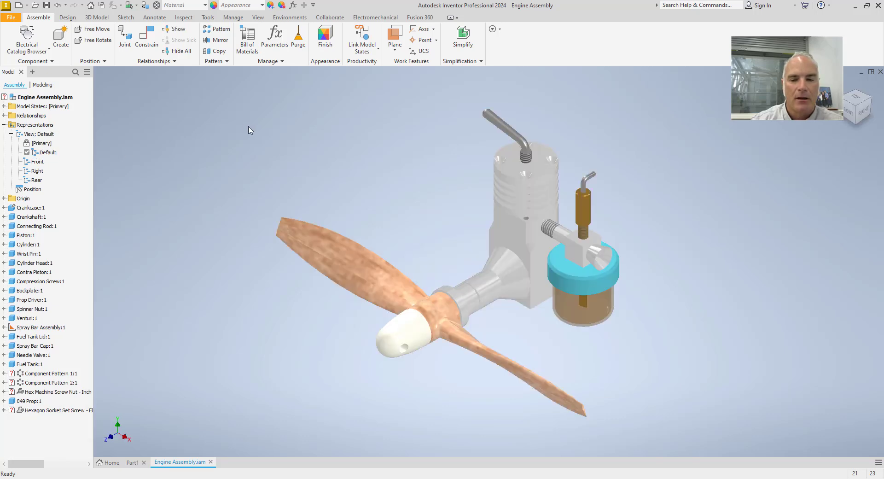
{"action": "left_click", "coordinate": [4, 124]}
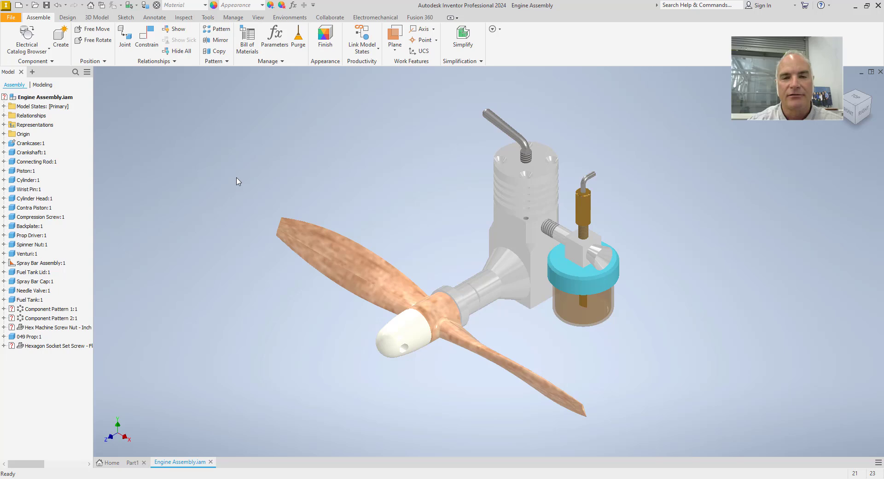
- Start a 3D PDF export of the assembly and exclude Keywords, Comments, Last Saved By and Revision Number from the Summary Information properties
{"action": "left_click", "coordinate": [11, 19]}
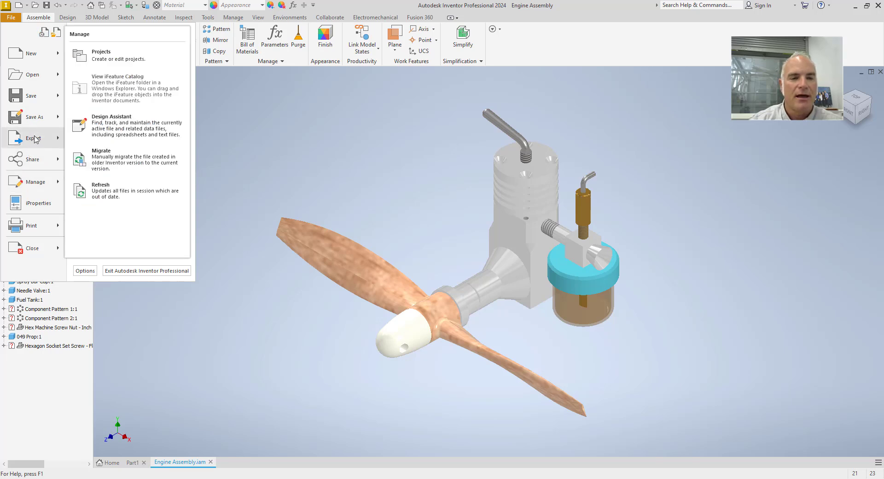
{"action": "mouse_move", "coordinate": [36, 139]}
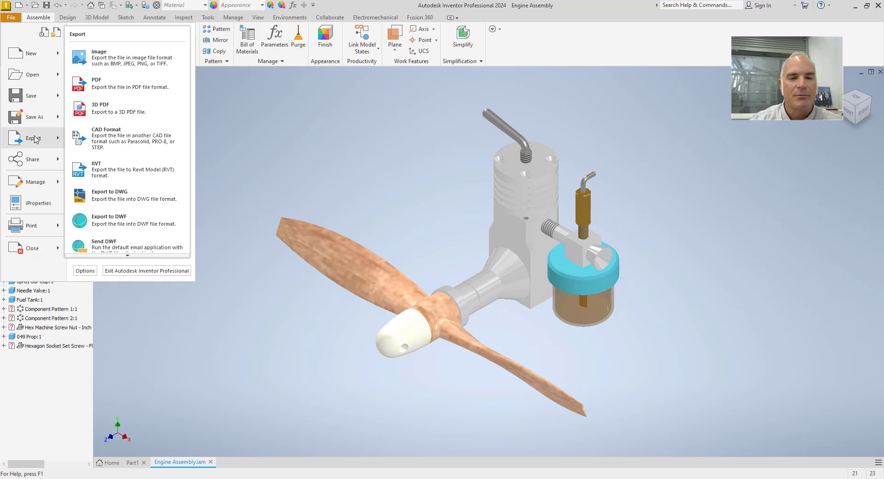
{"action": "left_click", "coordinate": [107, 112]}
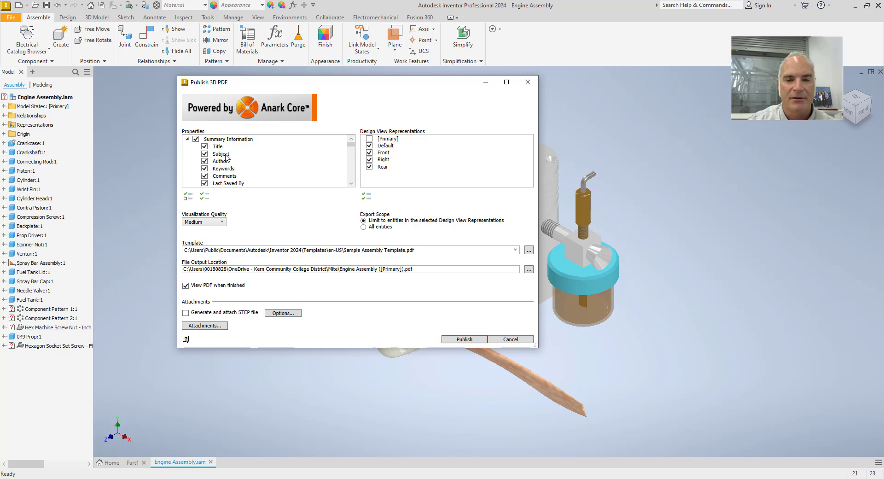
{"action": "left_click", "coordinate": [204, 176]}
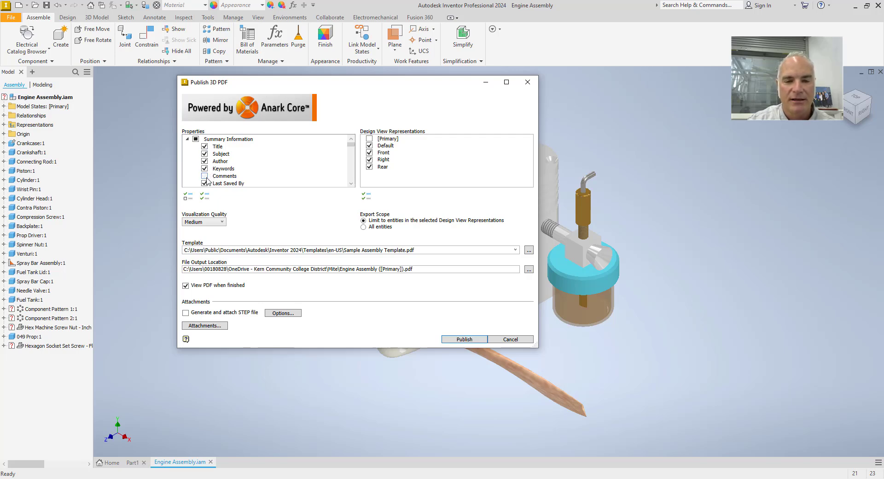
{"action": "scroll", "coordinate": [207, 186], "scroll_direction": "down", "scroll_amount": 1}
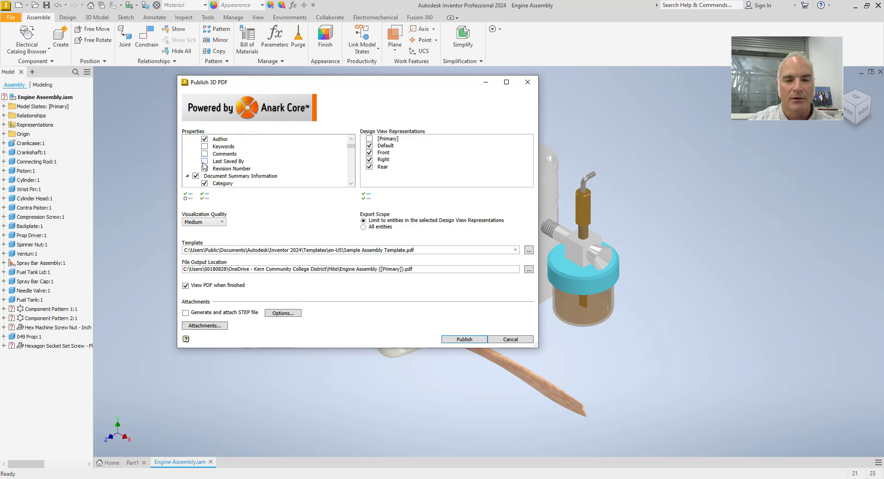
{"action": "scroll", "coordinate": [293, 174], "scroll_direction": "down", "scroll_amount": 2}
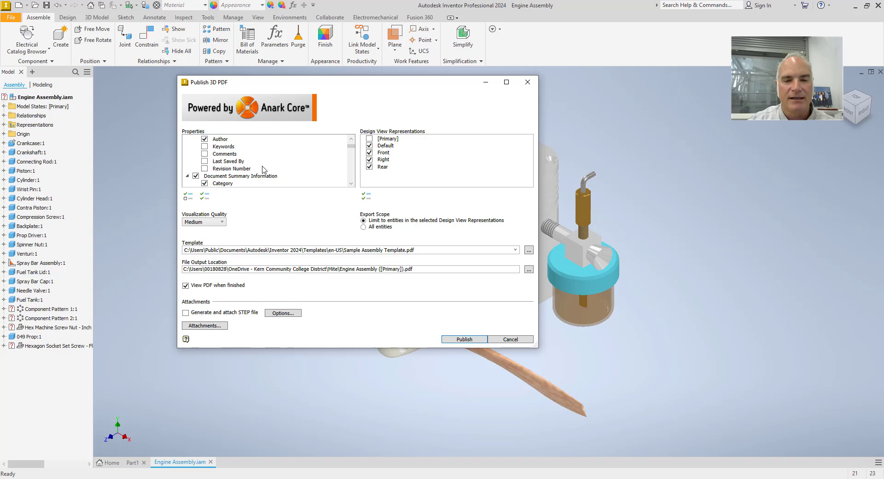
{"action": "scroll", "coordinate": [264, 170], "scroll_direction": "up", "scroll_amount": 1}
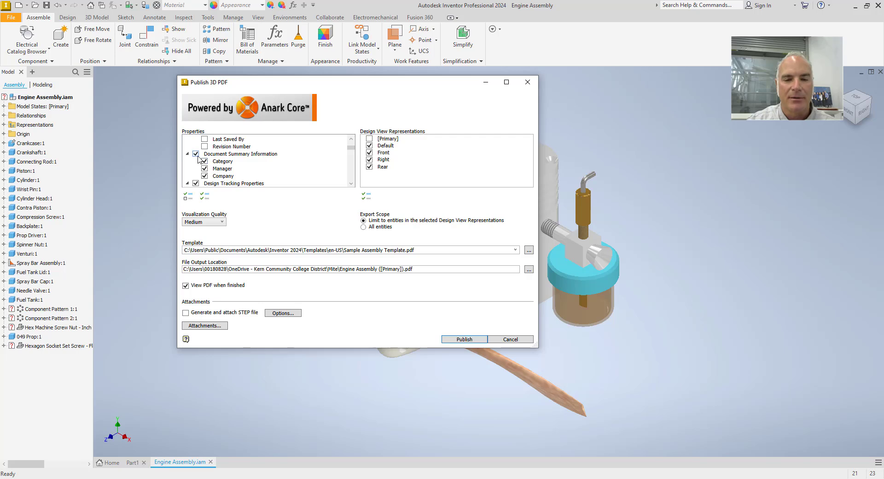
- Exclude all Design Tracking Properties and the User Defined Properties from the 3D PDF
{"action": "scroll", "coordinate": [206, 164], "scroll_direction": "down", "scroll_amount": 1}
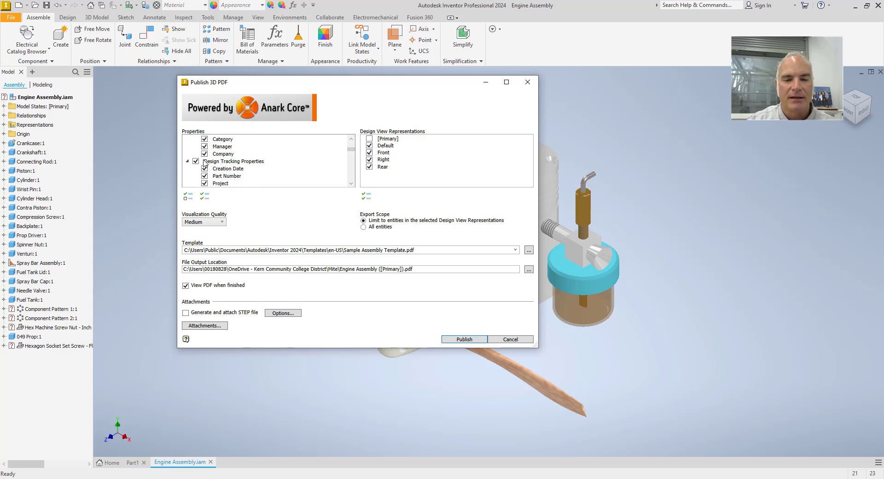
{"action": "left_click", "coordinate": [196, 160]}
{"action": "scroll", "coordinate": [227, 174], "scroll_direction": "down", "scroll_amount": 8}
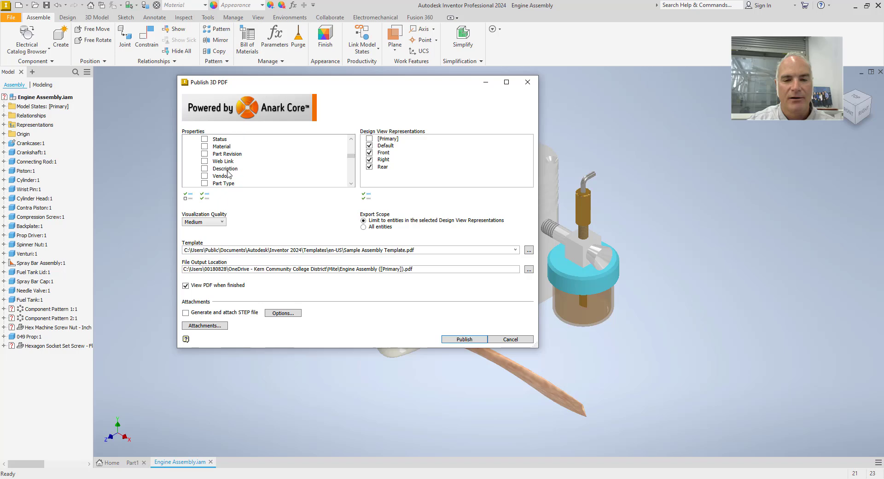
{"action": "scroll", "coordinate": [227, 173], "scroll_direction": "down", "scroll_amount": 3}
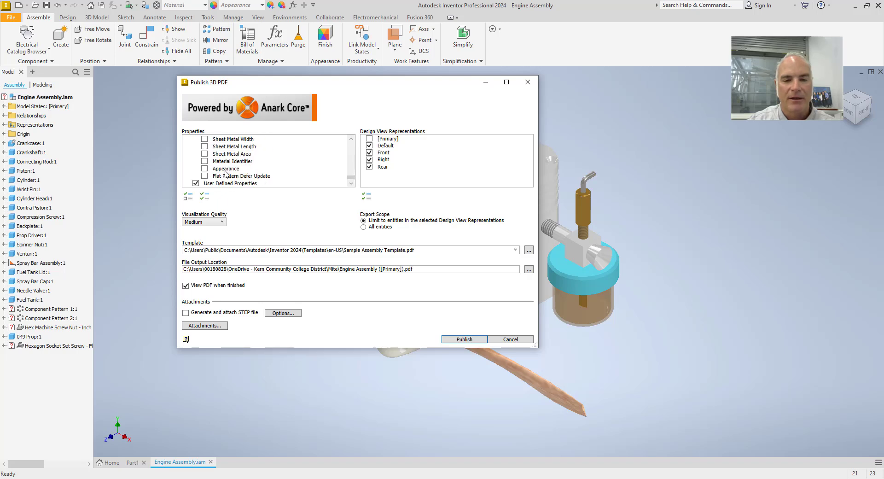
{"action": "left_click", "coordinate": [195, 183]}
{"action": "scroll", "coordinate": [226, 173], "scroll_direction": "up", "scroll_amount": 3}
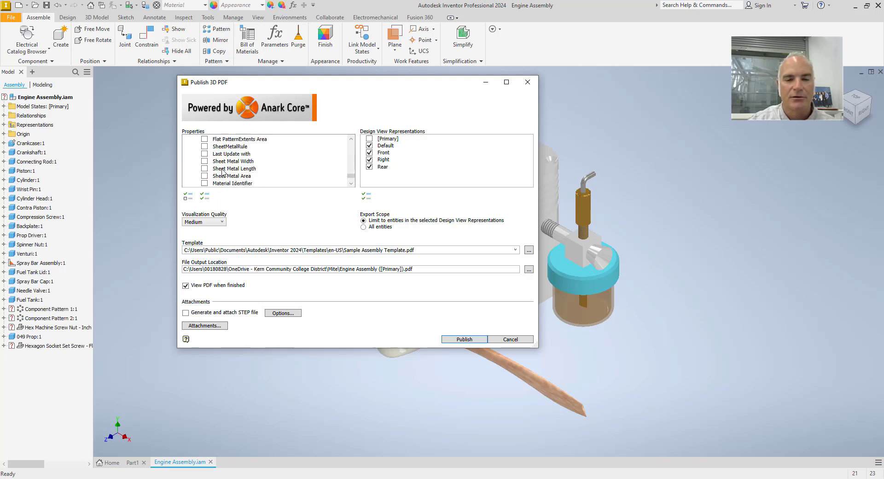
{"action": "scroll", "coordinate": [224, 172], "scroll_direction": "up", "scroll_amount": 6}
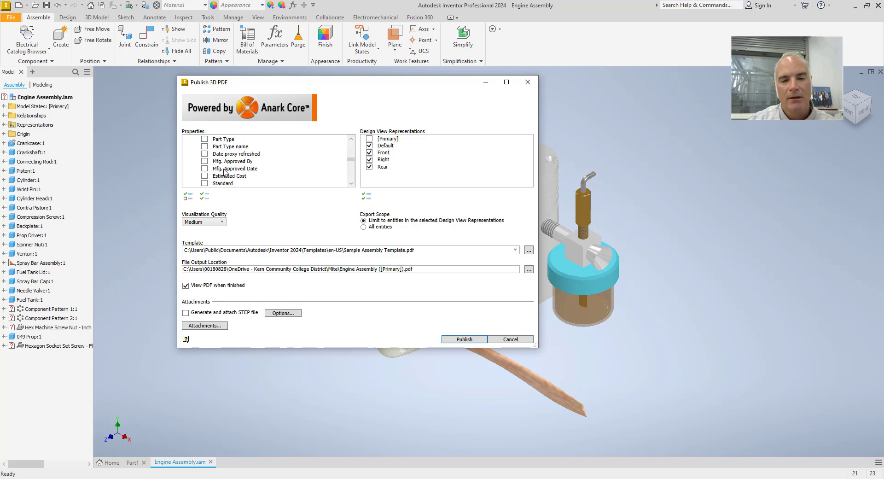
{"action": "scroll", "coordinate": [224, 172], "scroll_direction": "up", "scroll_amount": 2}
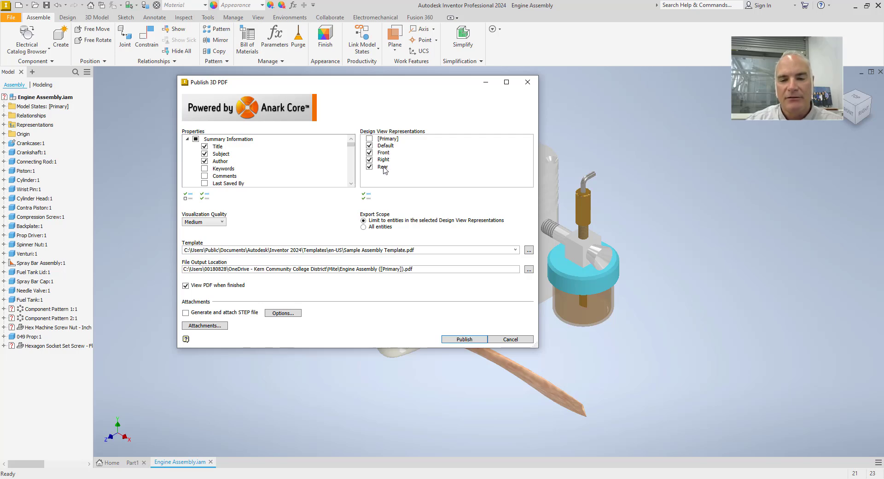
- Check the available visualization quality levels for the 3D PDF, keeping Medium
{"action": "left_click", "coordinate": [223, 225]}
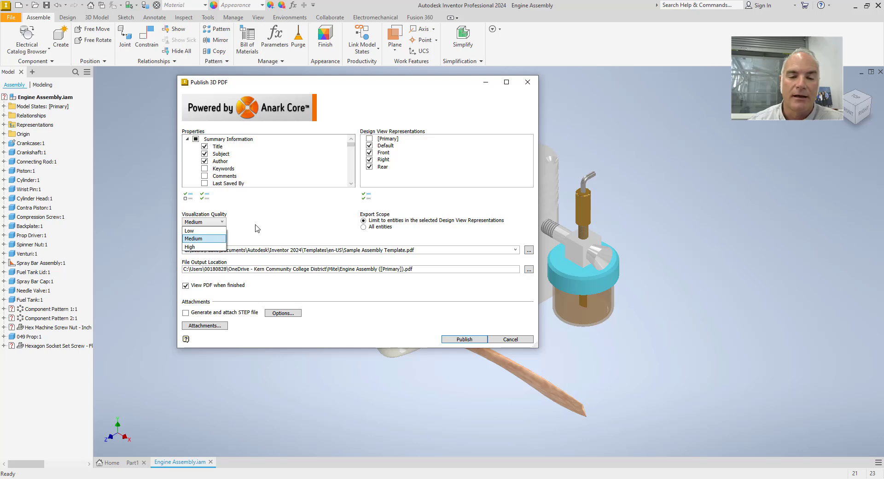
{"action": "left_click", "coordinate": [257, 228]}
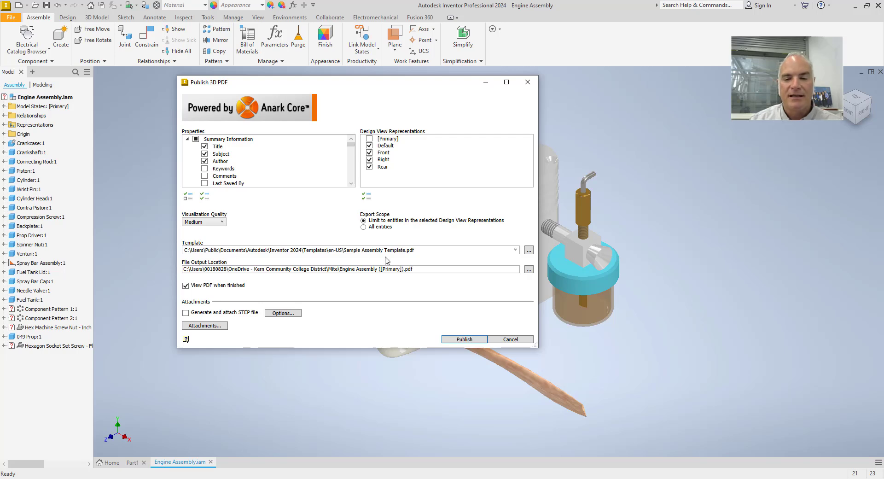
- Choose Sample Assembly Template from the en-US folder as the template for the 3D PDF
{"action": "left_click", "coordinate": [529, 250]}
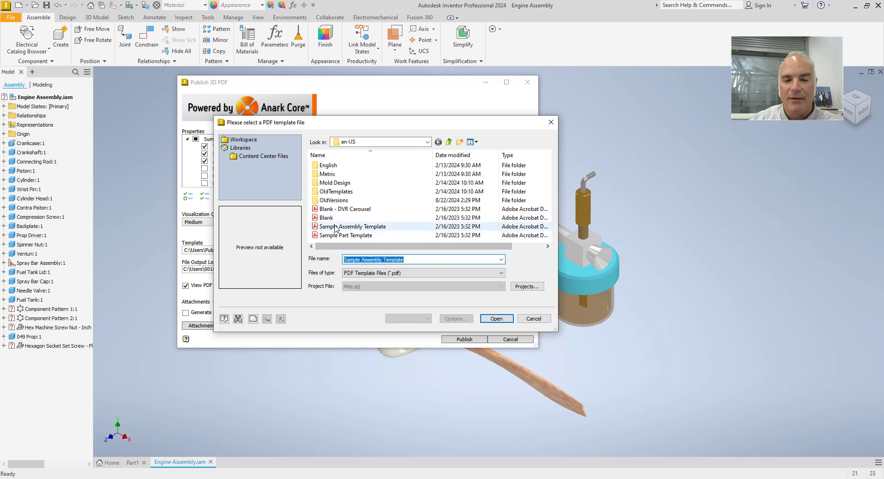
{"action": "left_click", "coordinate": [354, 228]}
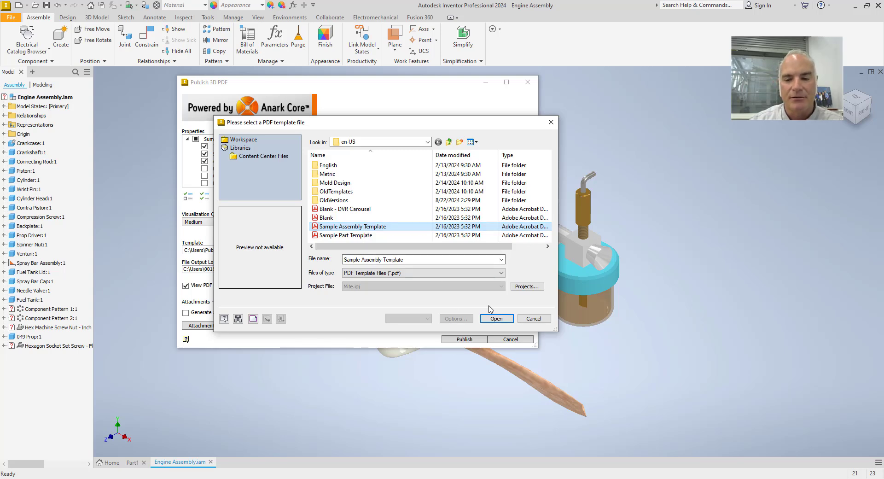
{"action": "left_click", "coordinate": [496, 318]}
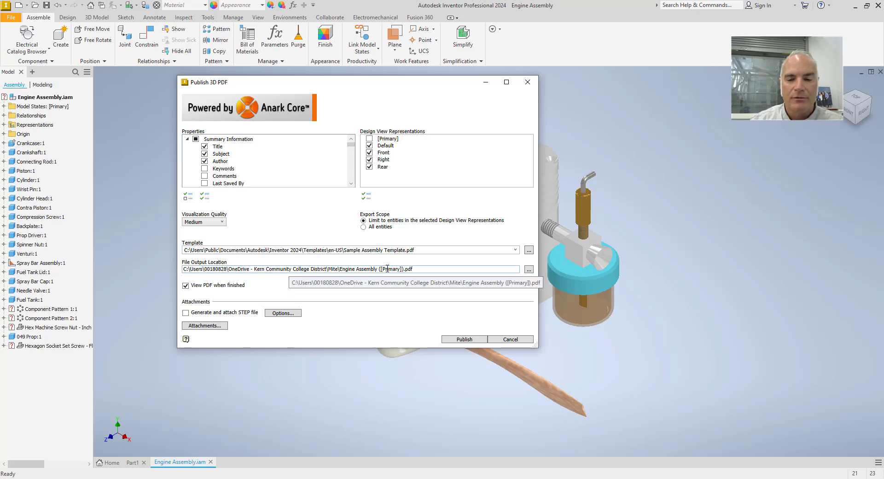
- Set the PDF's output location to the Desktop, keeping its file name, and publish the 3D PDF
{"action": "left_click", "coordinate": [528, 269]}
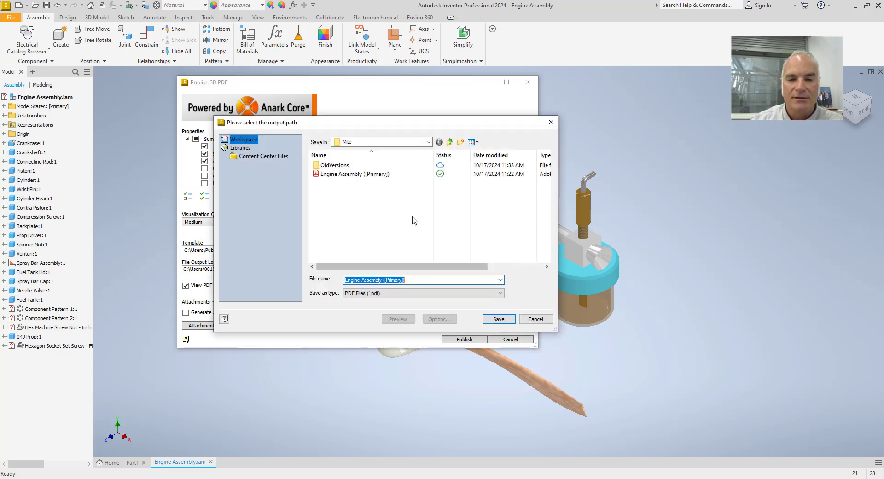
{"action": "left_click", "coordinate": [371, 142]}
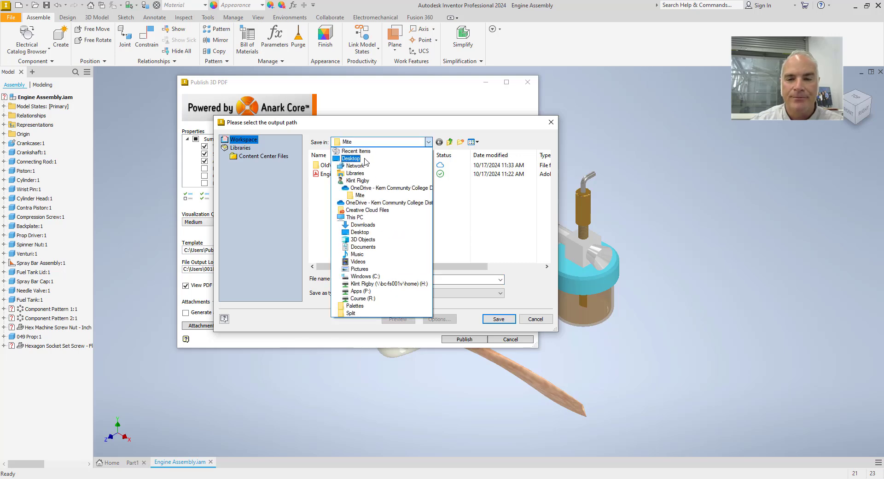
{"action": "left_click", "coordinate": [365, 160]}
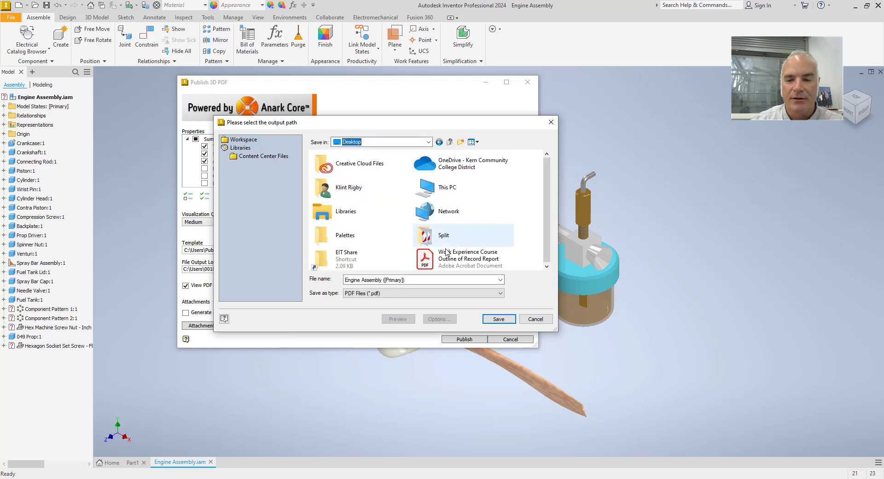
{"action": "left_click", "coordinate": [497, 319]}
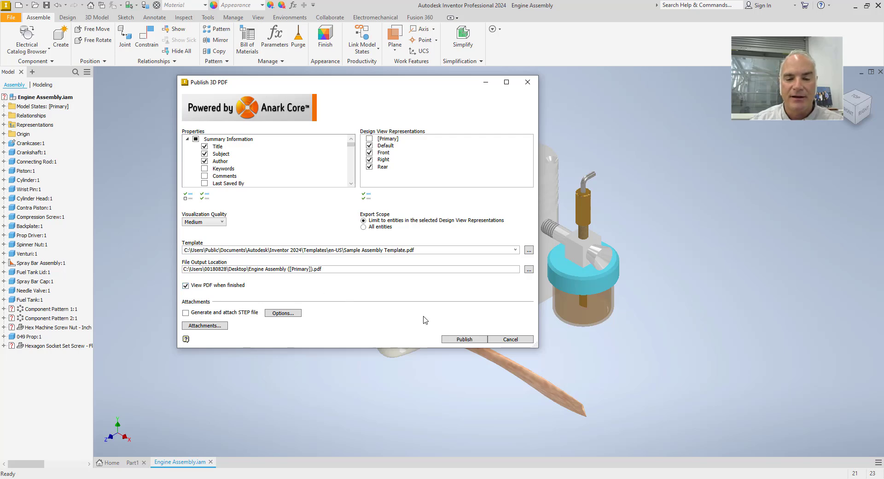
{"action": "left_click", "coordinate": [463, 339]}
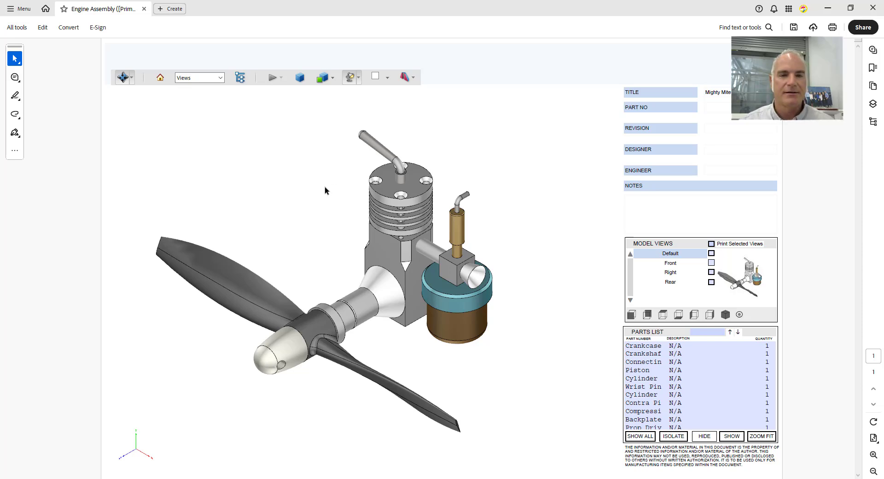
- Switch to Inventor and back to the published PDF in Adobe Acrobat, and orbit the engine model to inspect it
{"action": "key", "text": "alt+Tab"}
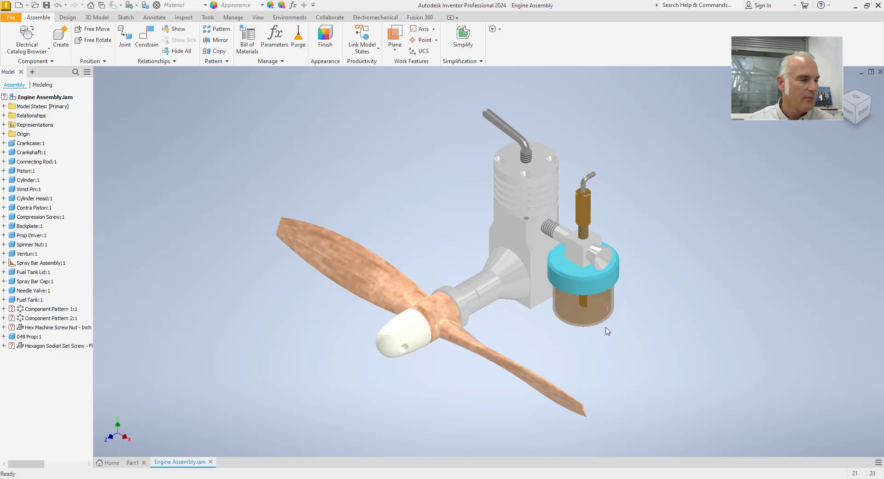
{"action": "key", "text": "alt+Tab"}
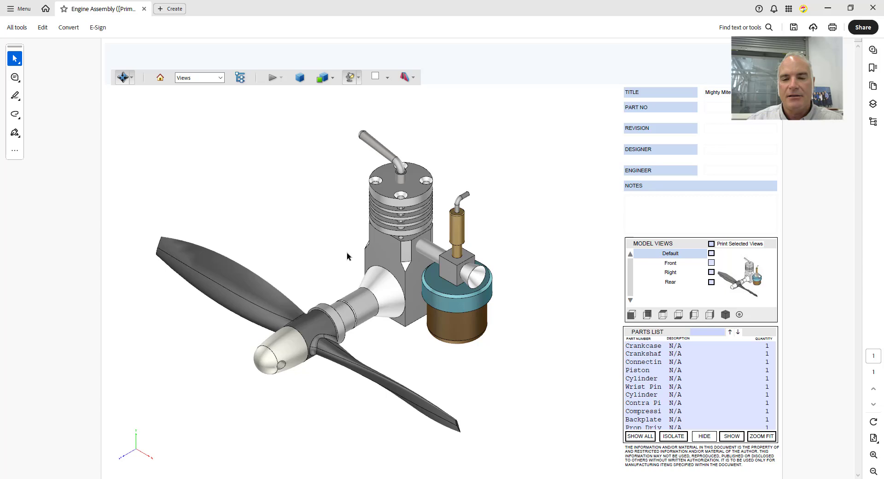
{"action": "left_click_drag", "start_coordinate": [348, 256], "coordinate": [347, 296]}
{"action": "left_click_drag", "start_coordinate": [436, 339], "coordinate": [260, 267]}
{"action": "left_click_drag", "start_coordinate": [326, 329], "coordinate": [331, 301]}
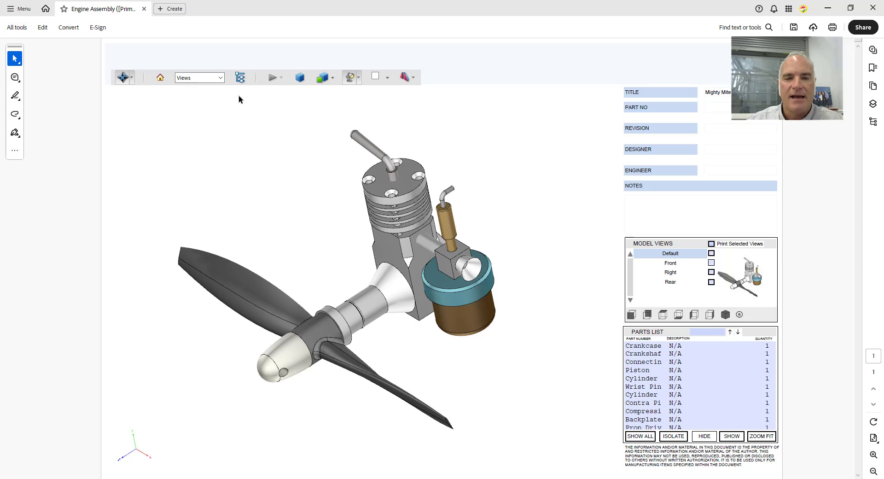
- Display the PDF model's Default, Right and Rear views in turn and return to the Default view
{"action": "left_click", "coordinate": [221, 78]}
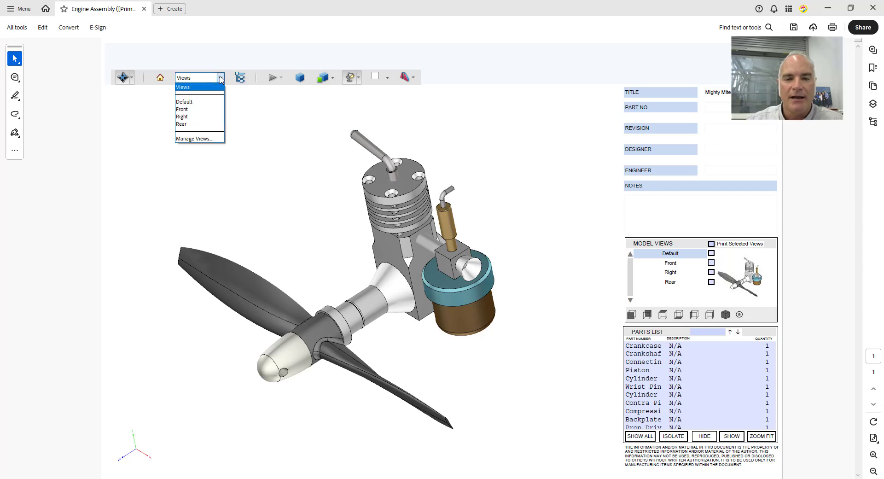
{"action": "left_click", "coordinate": [206, 102]}
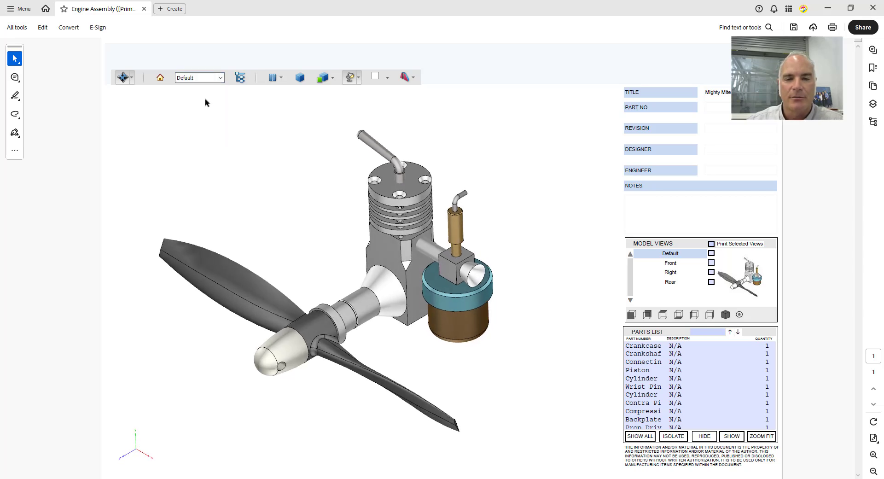
{"action": "left_click", "coordinate": [221, 77]}
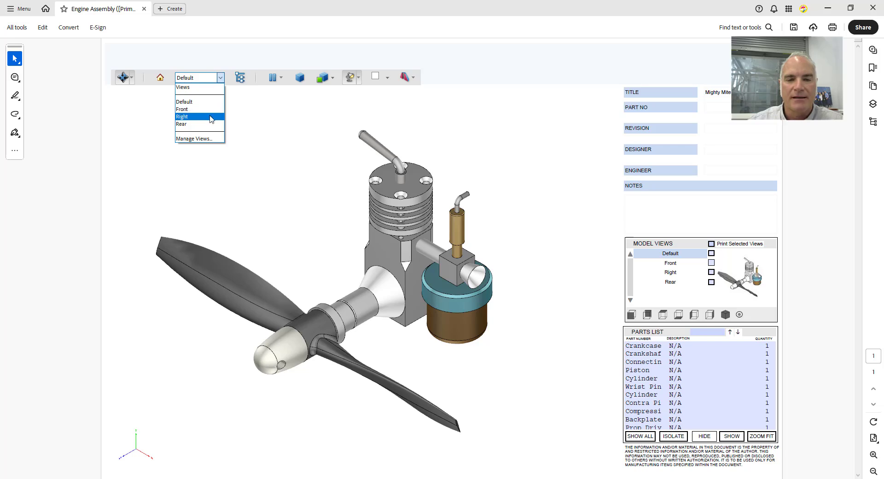
{"action": "left_click", "coordinate": [210, 117]}
{"action": "left_click", "coordinate": [219, 78]}
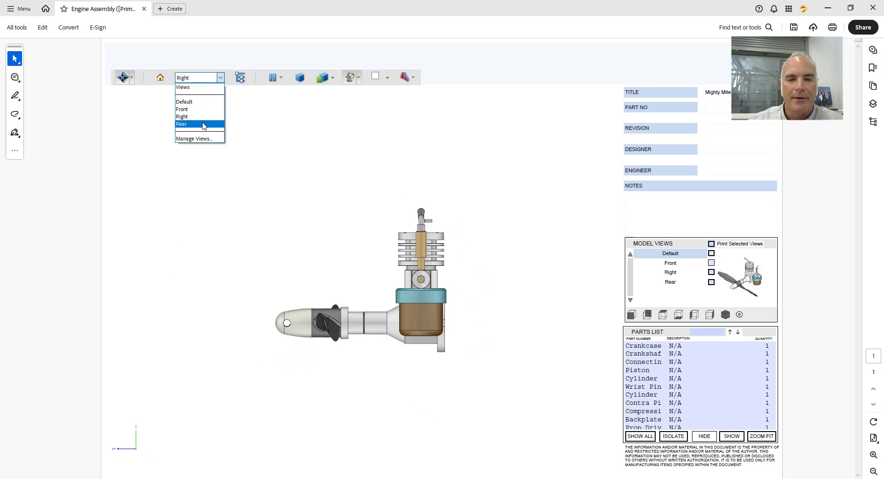
{"action": "left_click", "coordinate": [204, 125]}
{"action": "left_click", "coordinate": [220, 78]}
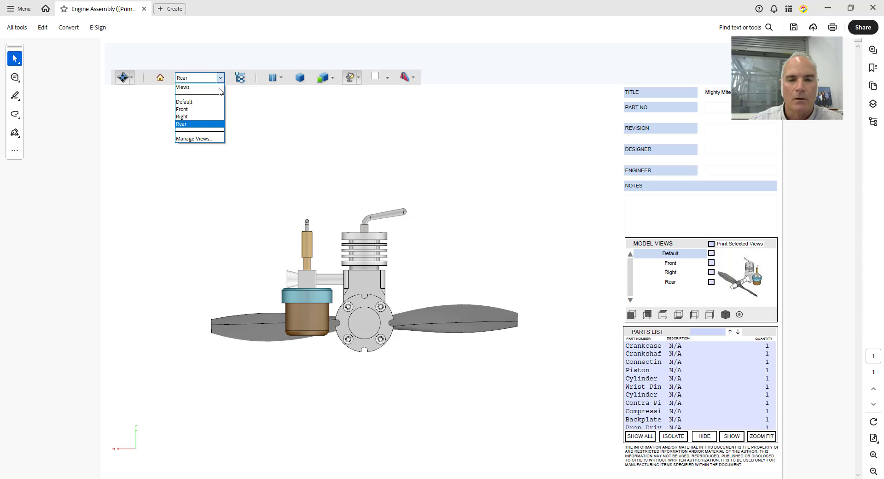
{"action": "left_click", "coordinate": [211, 102]}
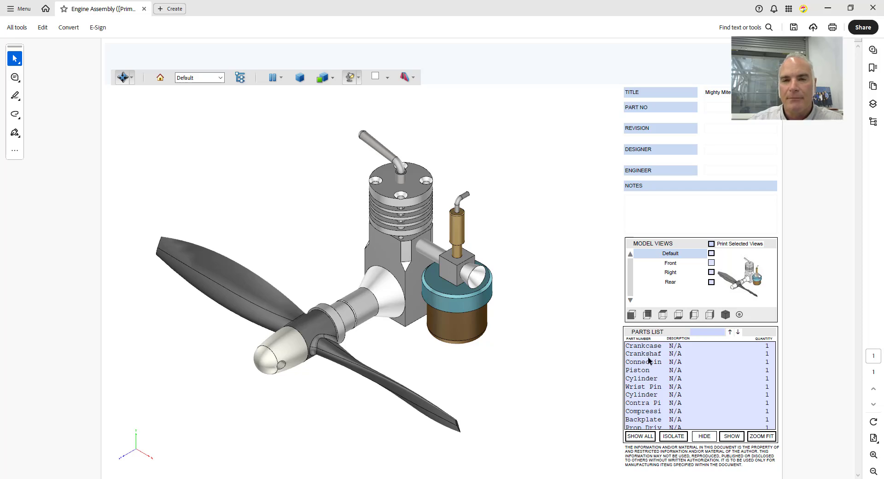
- Highlight the crankcase, crankshaft, connecting rod and piston in the model one after another from the parts list
{"action": "mouse_move", "coordinate": [466, 241]}
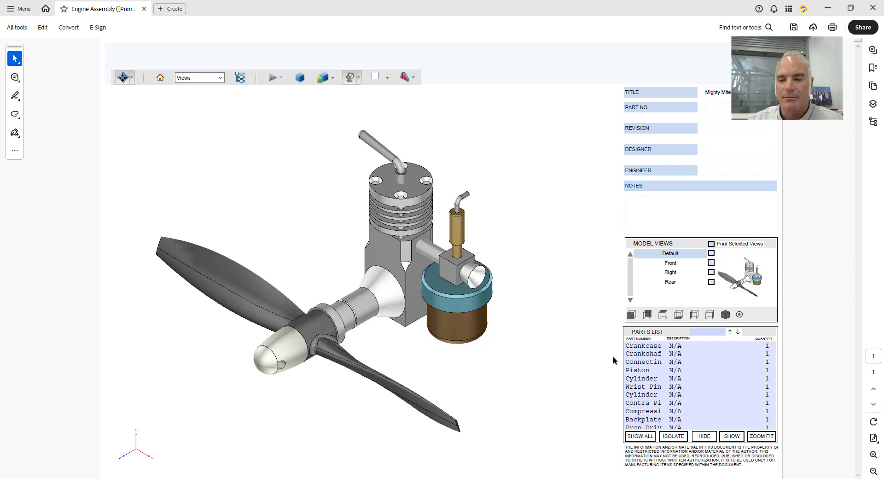
{"action": "left_click", "coordinate": [637, 346]}
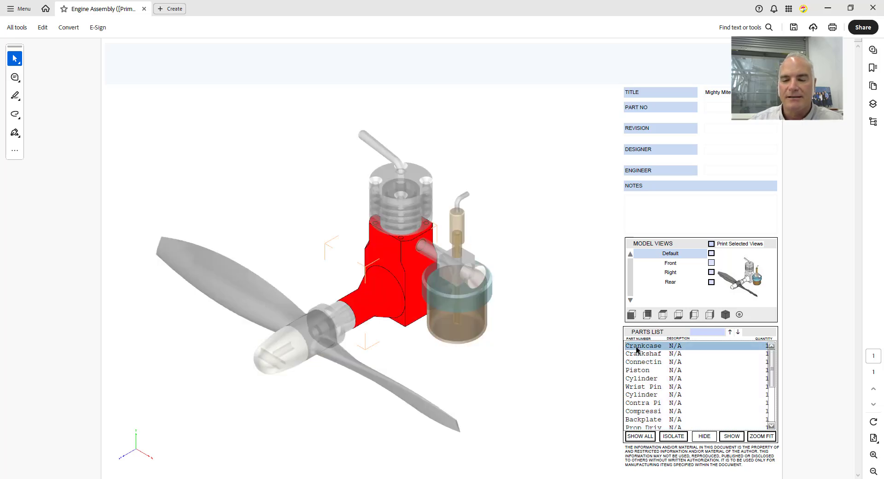
{"action": "left_click", "coordinate": [642, 353]}
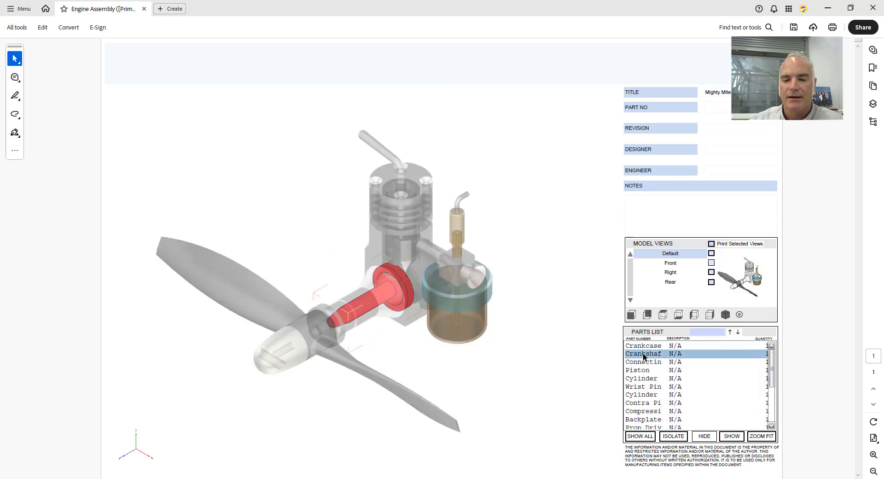
{"action": "left_click", "coordinate": [644, 363]}
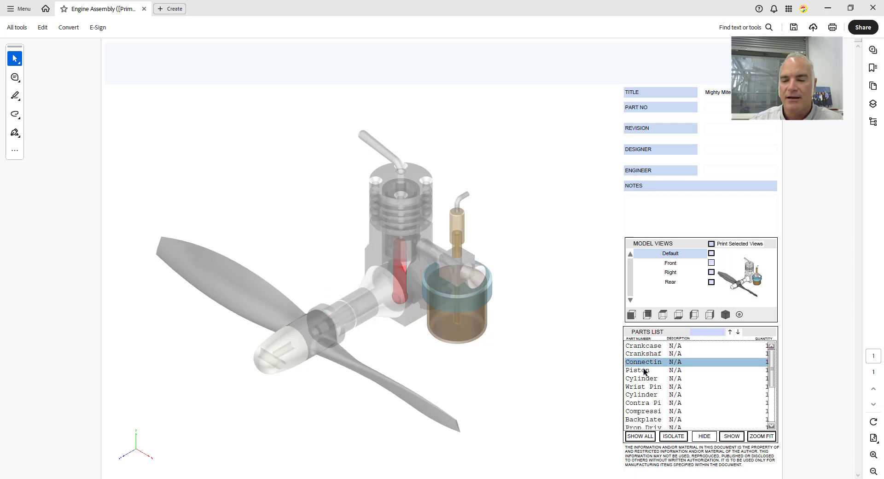
{"action": "left_click", "coordinate": [645, 371]}
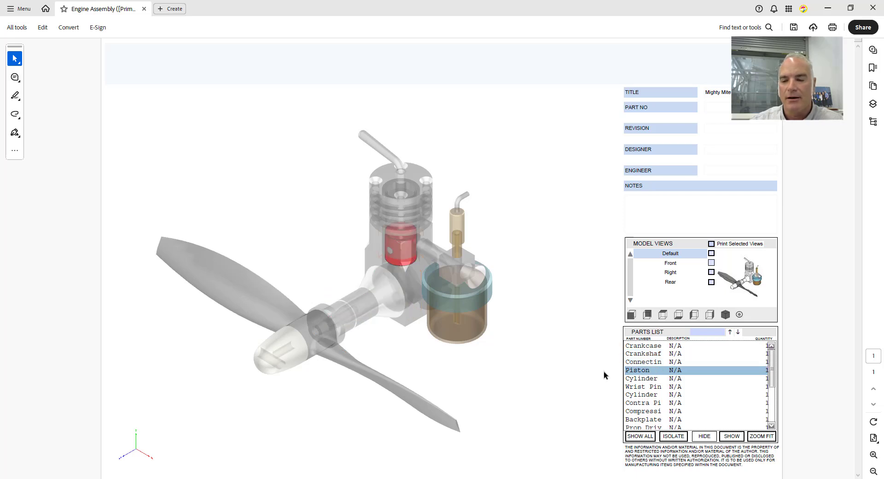
- Isolate the piston and inspect it up close from different angles
{"action": "mouse_move", "coordinate": [603, 375]}
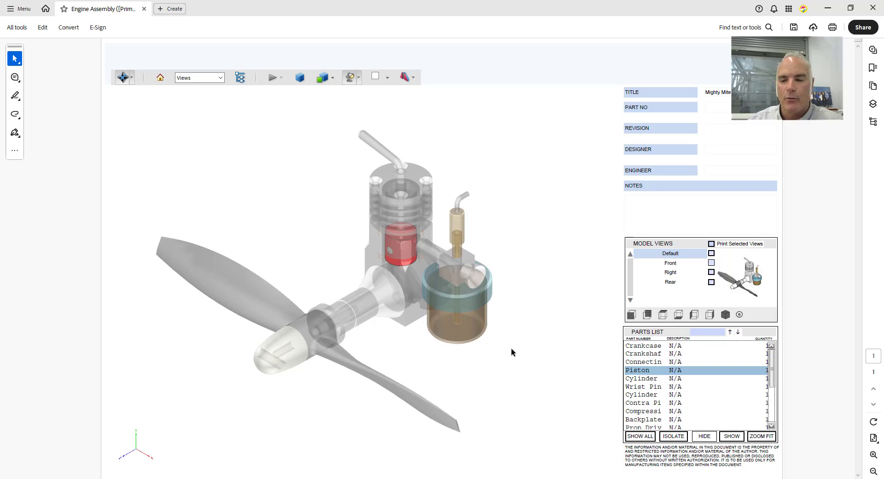
{"action": "left_click", "coordinate": [671, 439]}
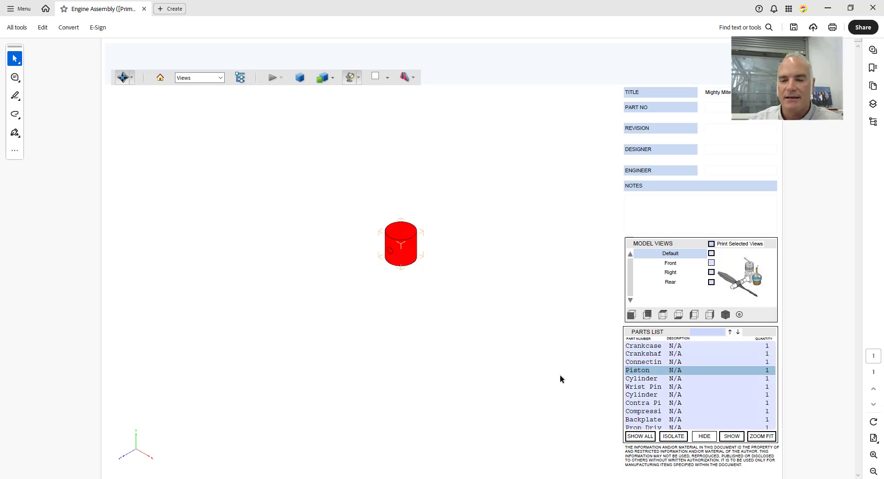
{"action": "left_click", "coordinate": [408, 305]}
{"action": "left_click_drag", "start_coordinate": [403, 298], "coordinate": [407, 278]}
{"action": "scroll", "coordinate": [409, 275], "scroll_direction": "up", "scroll_amount": 2}
{"action": "scroll", "coordinate": [433, 258], "scroll_direction": "up", "scroll_amount": 2}
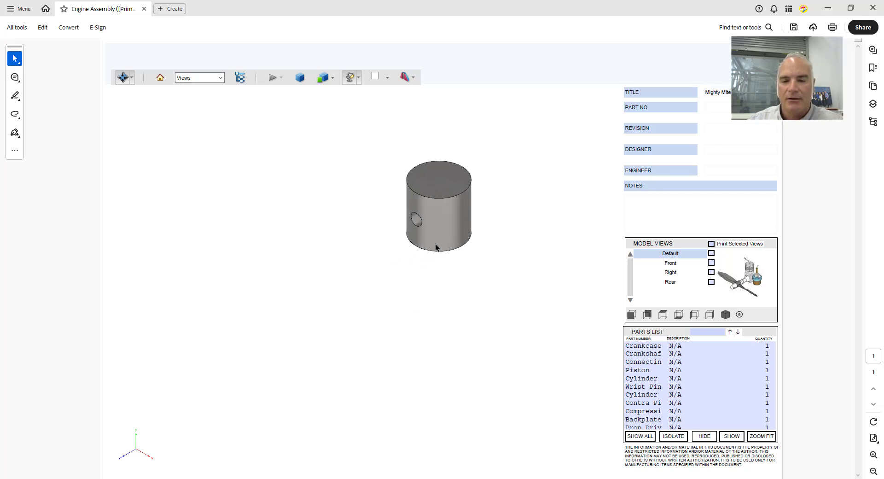
{"action": "left_click_drag", "start_coordinate": [479, 256], "coordinate": [437, 311]}
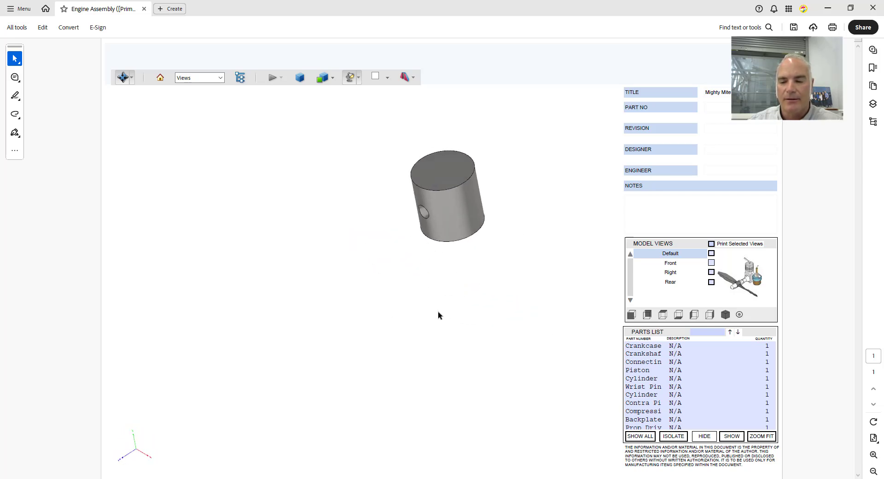
- Show all parts of the engine again and restore the Default view
{"action": "left_click", "coordinate": [641, 436]}
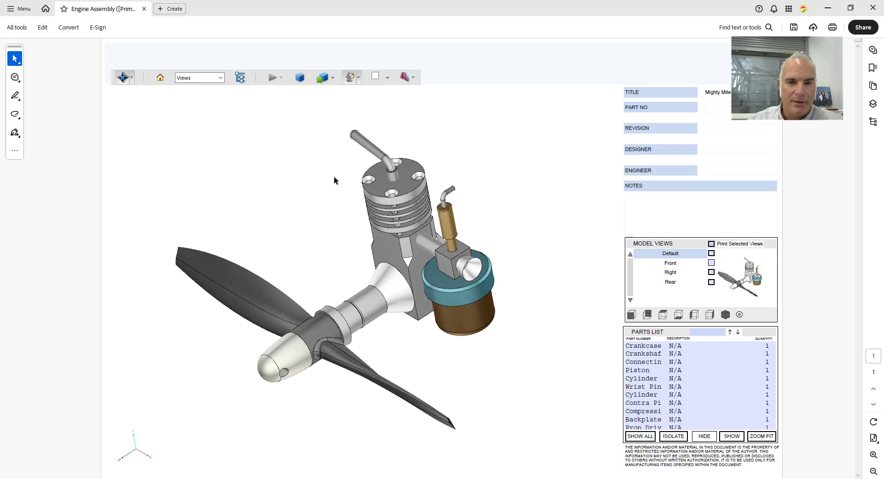
{"action": "left_click", "coordinate": [205, 79]}
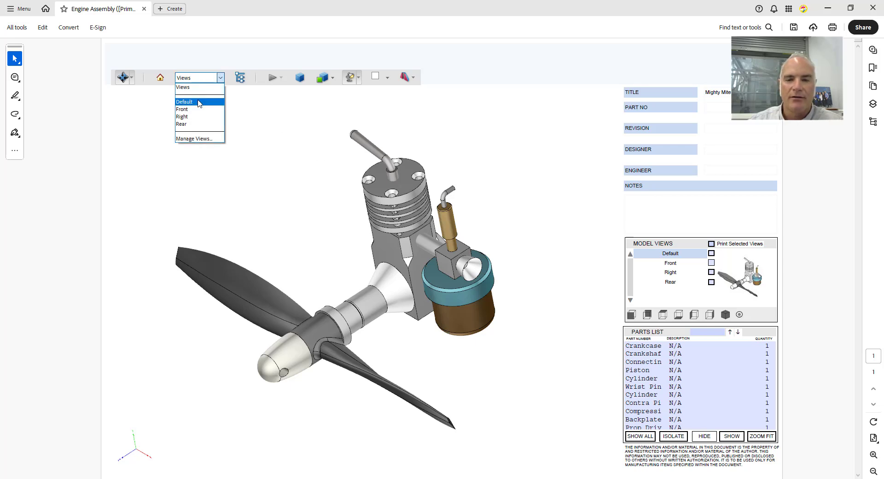
{"action": "left_click", "coordinate": [203, 103]}
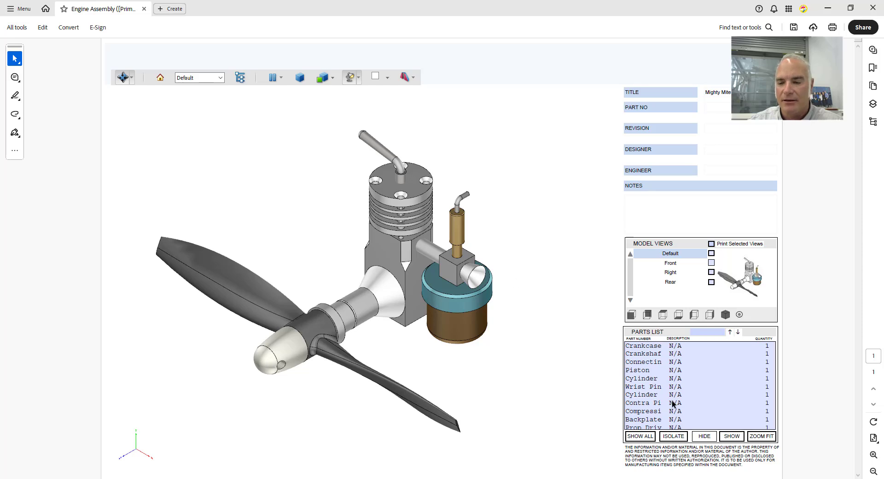
- Pick the finned cylinder head in the parts list and hide it from the model
{"action": "left_click", "coordinate": [653, 380]}
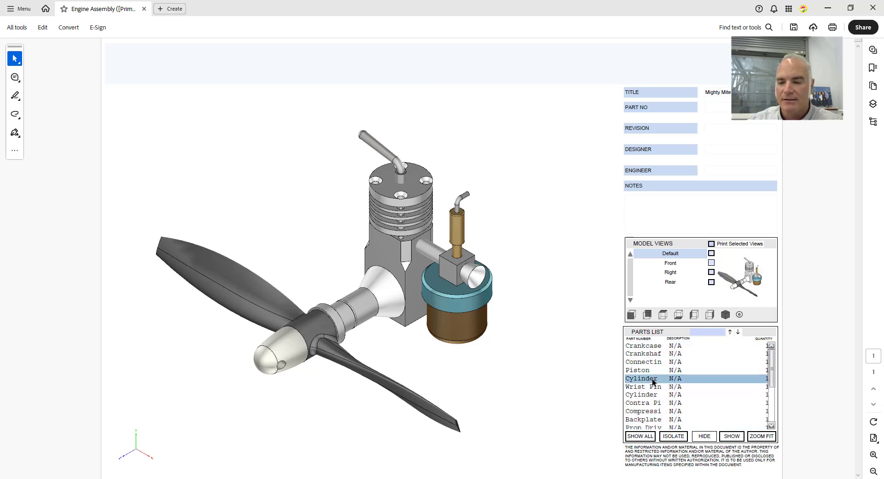
{"action": "left_click", "coordinate": [652, 396]}
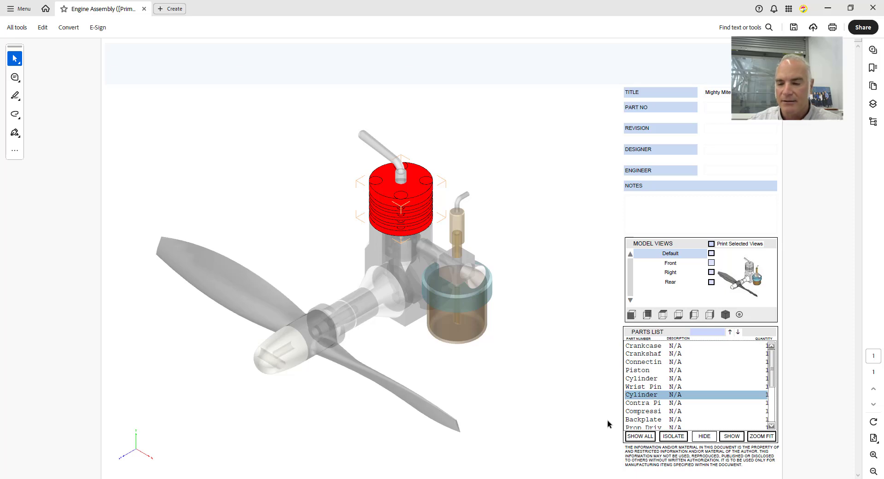
{"action": "left_click", "coordinate": [708, 437]}
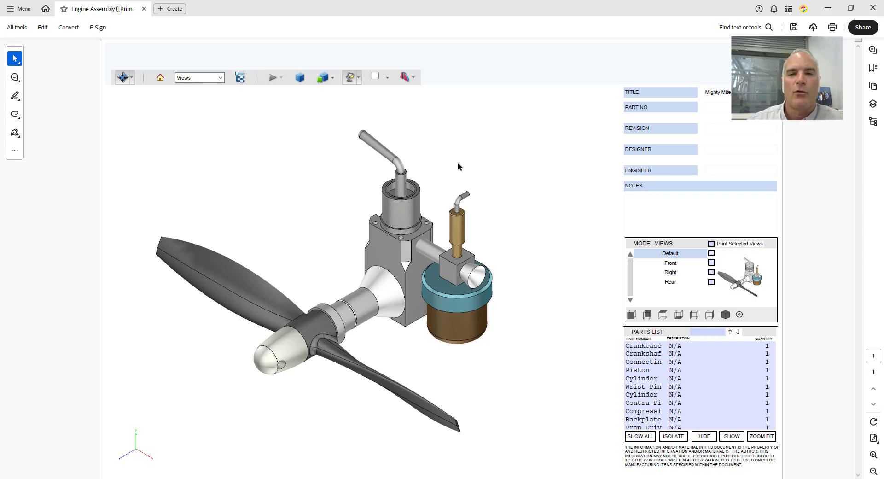
- Enable a cross section of the engine aligned to the X-Axis with the cutting plane display turned off
{"action": "left_click", "coordinate": [413, 78]}
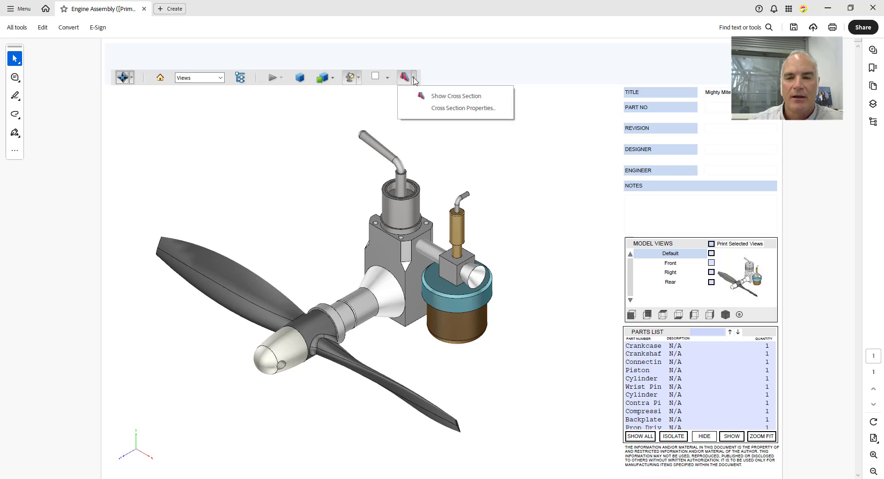
{"action": "left_click", "coordinate": [438, 109]}
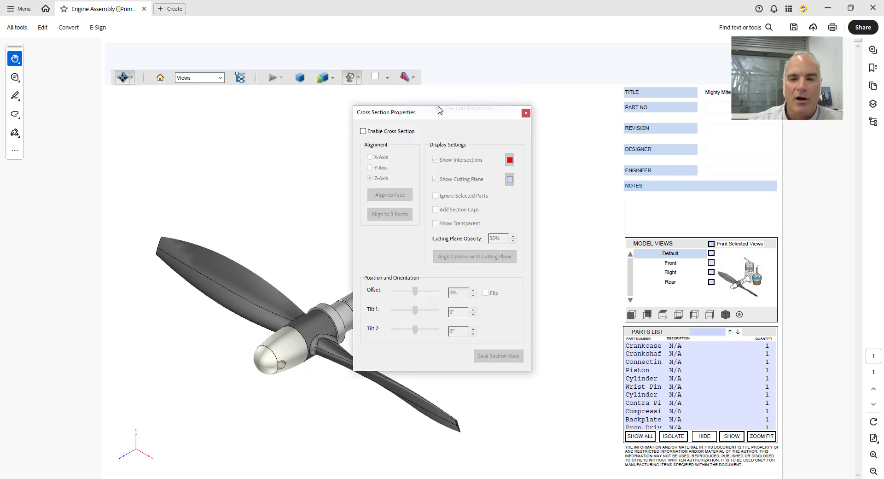
{"action": "left_click", "coordinate": [363, 131]}
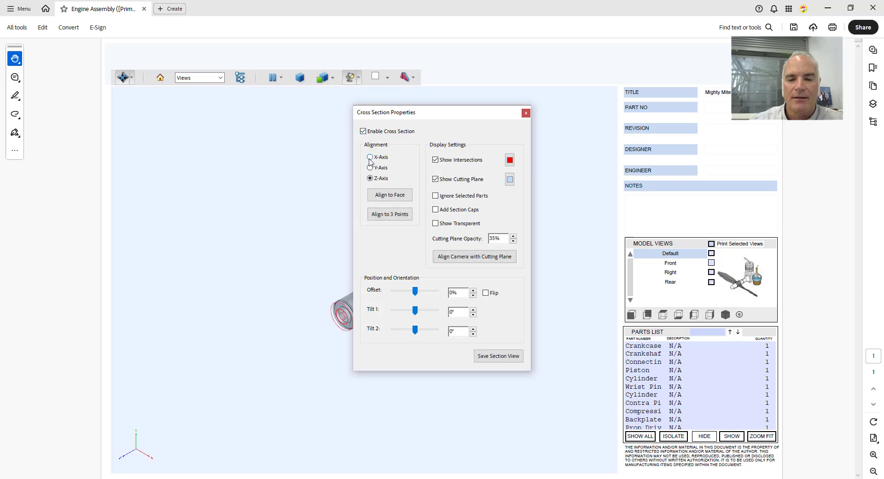
{"action": "left_click", "coordinate": [370, 158]}
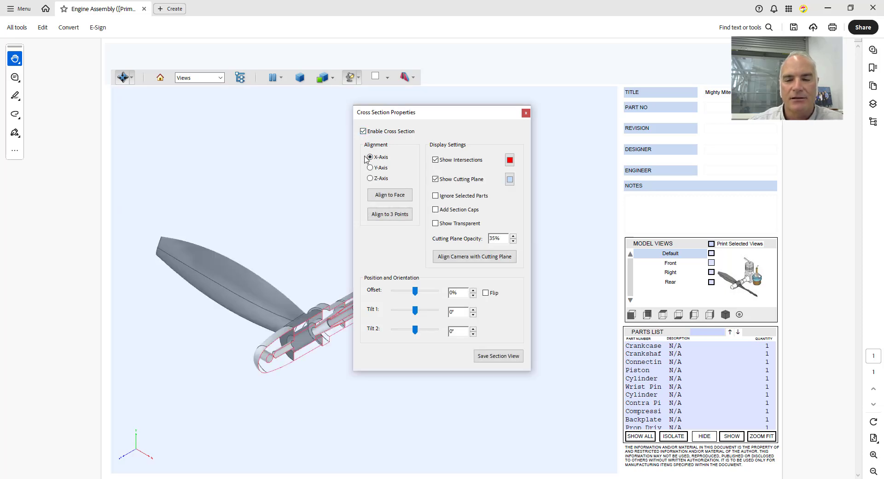
{"action": "left_click_drag", "start_coordinate": [401, 121], "coordinate": [492, 120]}
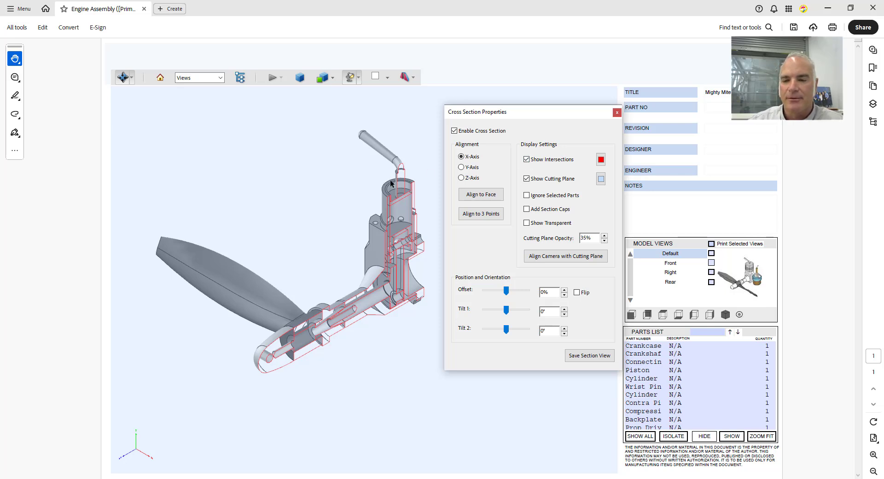
{"action": "left_click", "coordinate": [528, 179]}
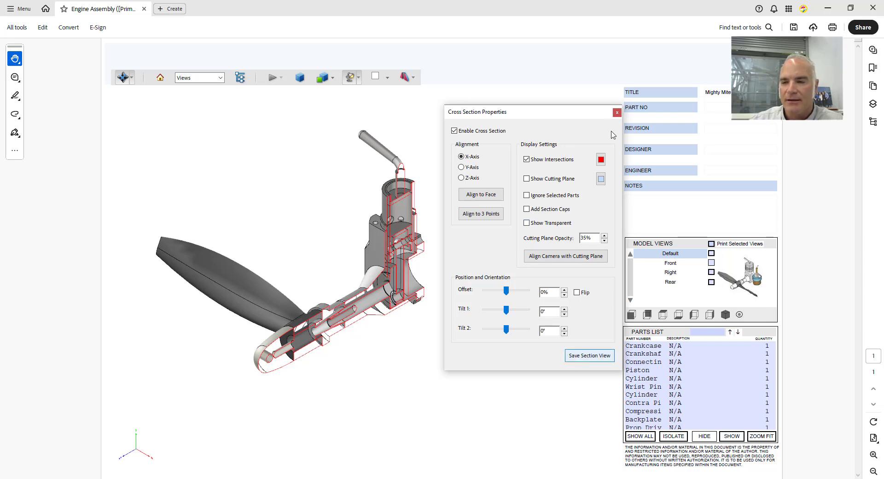
{"action": "left_click", "coordinate": [616, 113]}
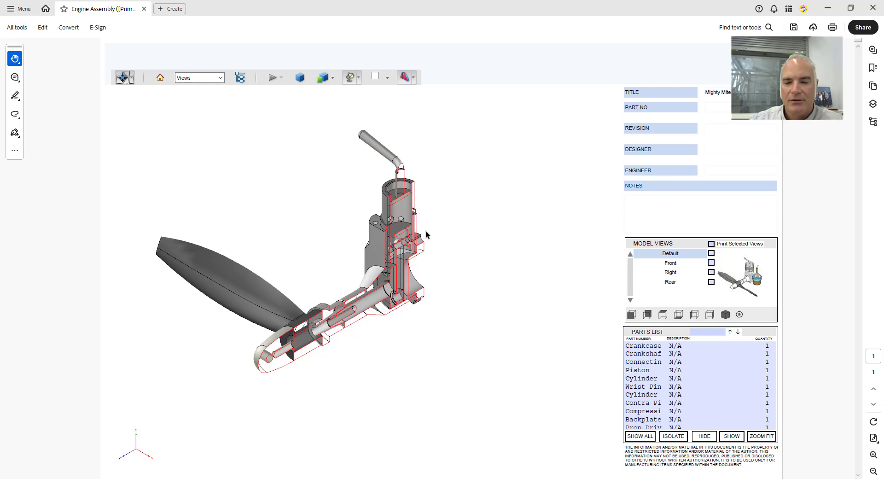
- Examine the sectioned engine's interior around the piston, connecting rod and crankshaft, close up and from slightly different angles
{"action": "left_click_drag", "start_coordinate": [425, 231], "coordinate": [422, 229]}
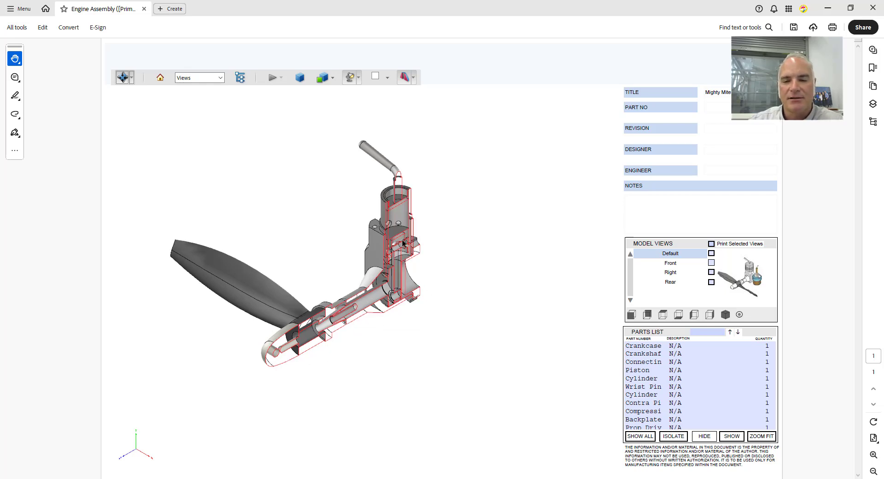
{"action": "scroll", "coordinate": [396, 230], "scroll_direction": "up", "scroll_amount": 5}
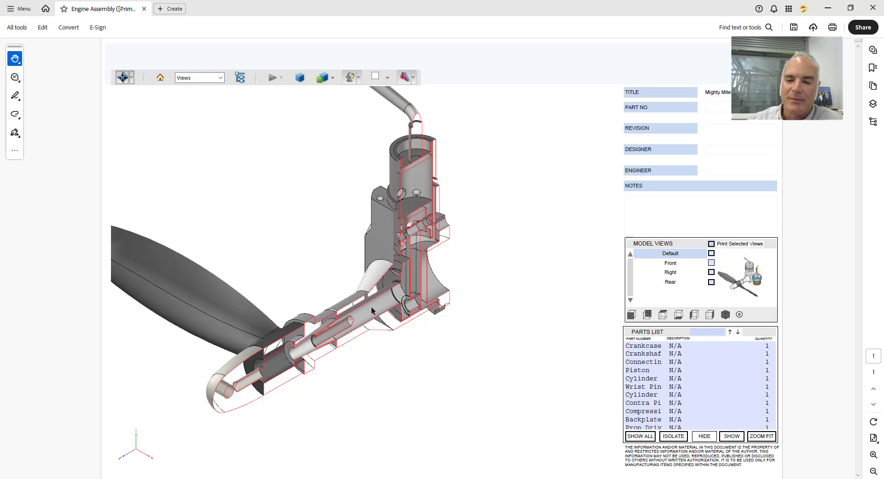
{"action": "left_click_drag", "start_coordinate": [393, 303], "coordinate": [387, 296]}
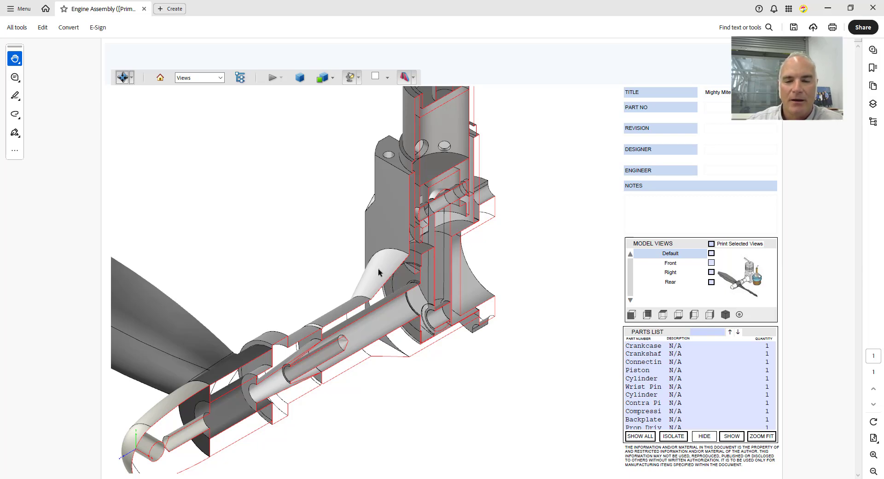
{"action": "scroll", "coordinate": [378, 272], "scroll_direction": "up", "scroll_amount": 3}
{"action": "scroll", "coordinate": [377, 273], "scroll_direction": "down", "scroll_amount": 5}
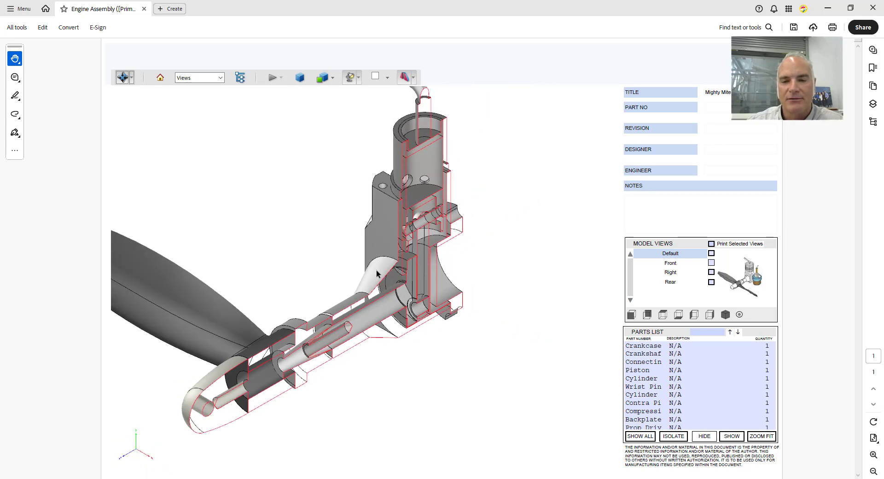
{"action": "scroll", "coordinate": [376, 273], "scroll_direction": "down", "scroll_amount": 3}
- Hide the cross section and show all parts of the engine again
{"action": "left_click", "coordinate": [413, 78]}
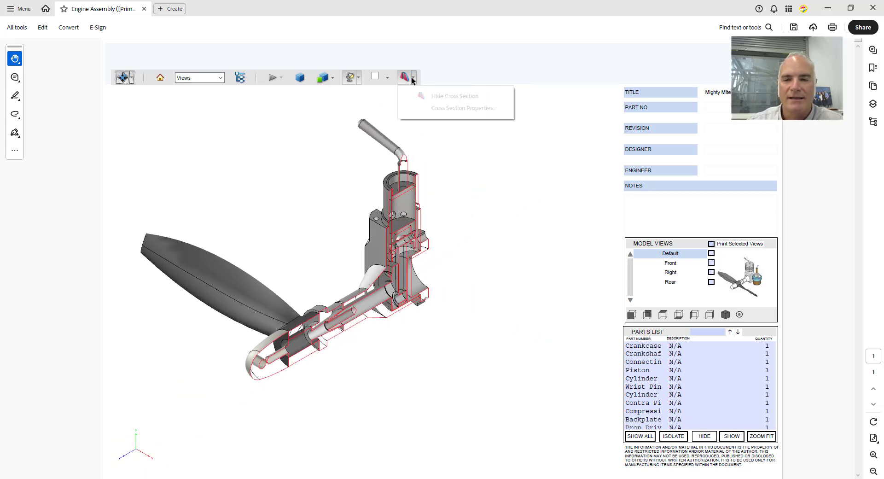
{"action": "left_click", "coordinate": [417, 96]}
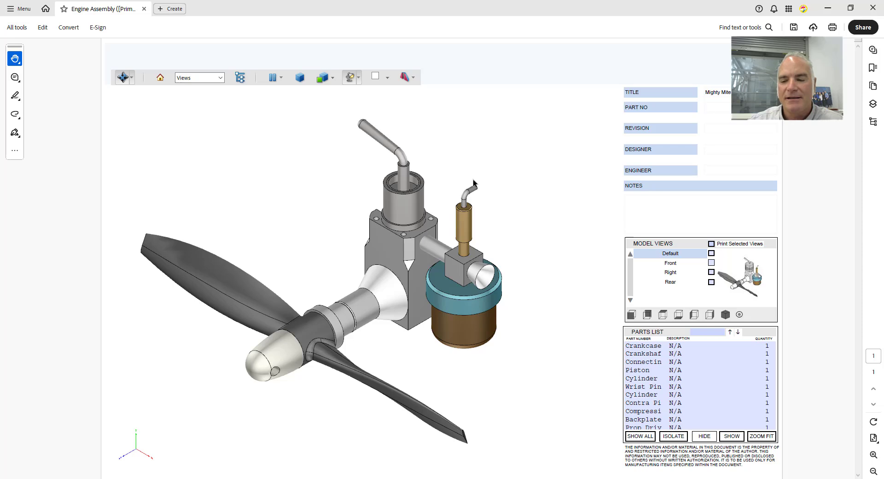
{"action": "left_click", "coordinate": [639, 436]}
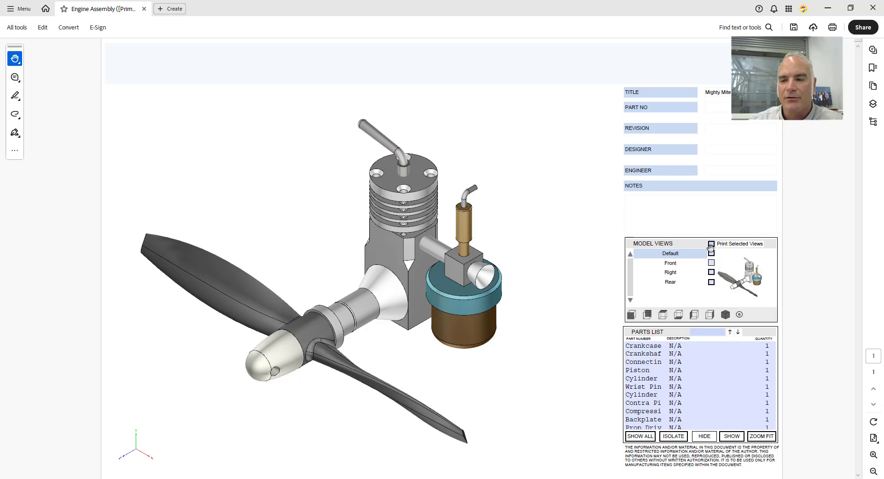
- Mark all model views for printing and clear the selection again
{"action": "left_click", "coordinate": [711, 244]}
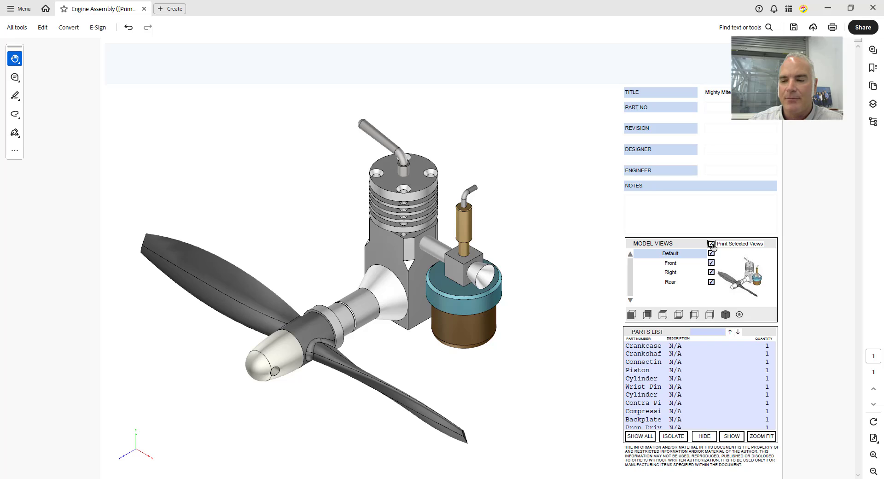
{"action": "left_click", "coordinate": [712, 244]}
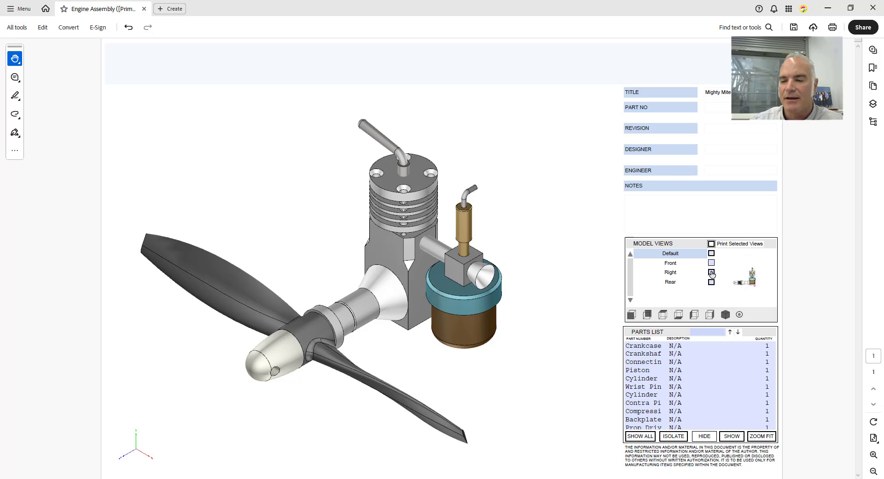
- View the engine in the front, back, top, bottom, left, right and isometric orientations, and restore the saved Default view
{"action": "left_click", "coordinate": [632, 315]}
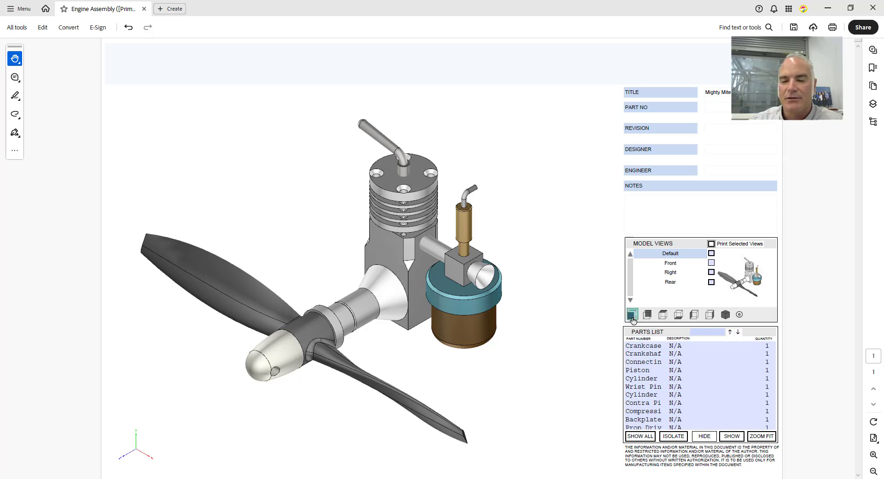
{"action": "left_click", "coordinate": [648, 315]}
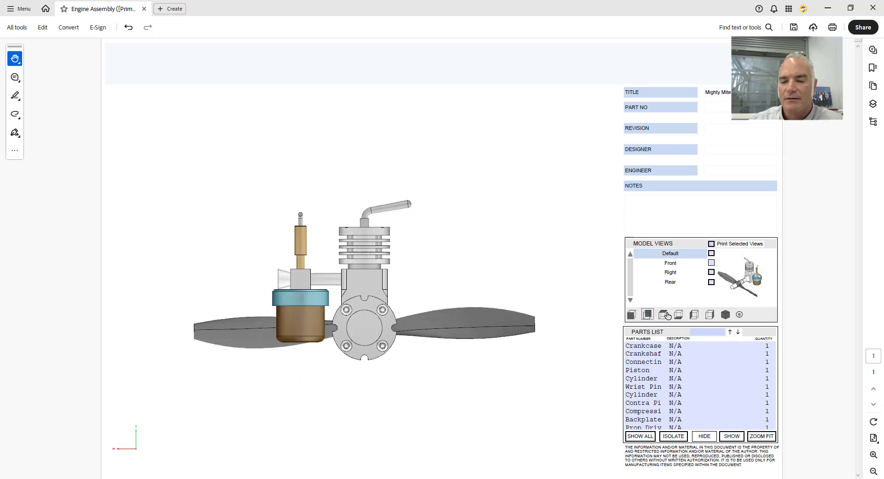
{"action": "left_click", "coordinate": [664, 315]}
{"action": "left_click", "coordinate": [678, 315]}
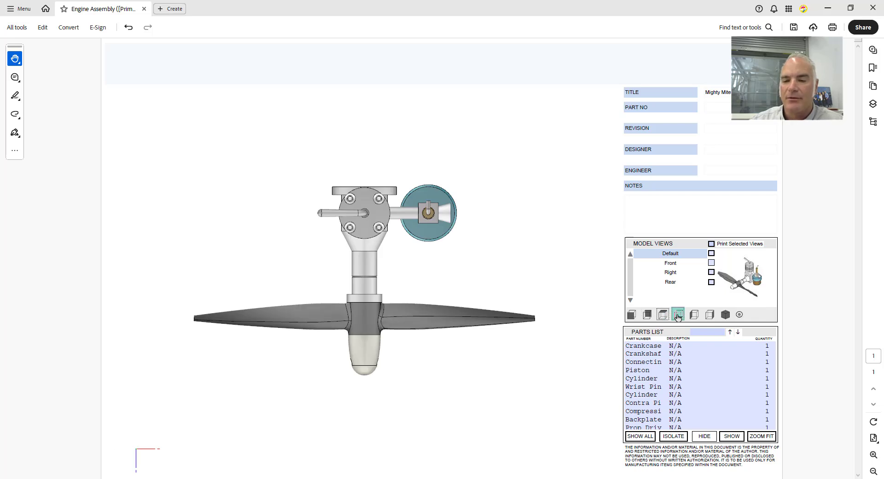
{"action": "left_click", "coordinate": [695, 315]}
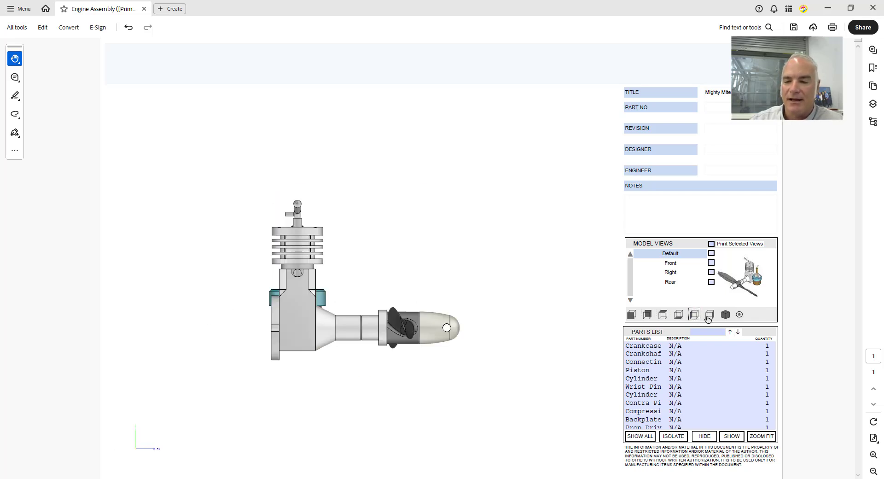
{"action": "left_click", "coordinate": [709, 315]}
{"action": "left_click", "coordinate": [726, 315]}
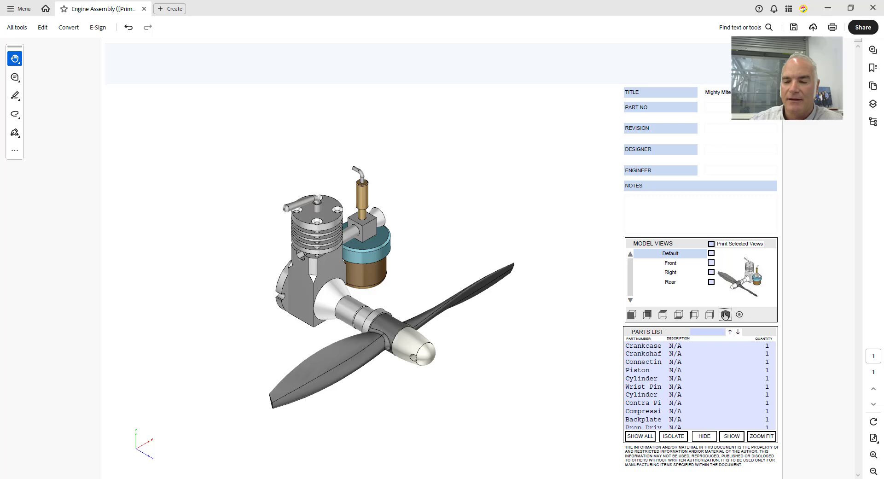
{"action": "left_click", "coordinate": [632, 315]}
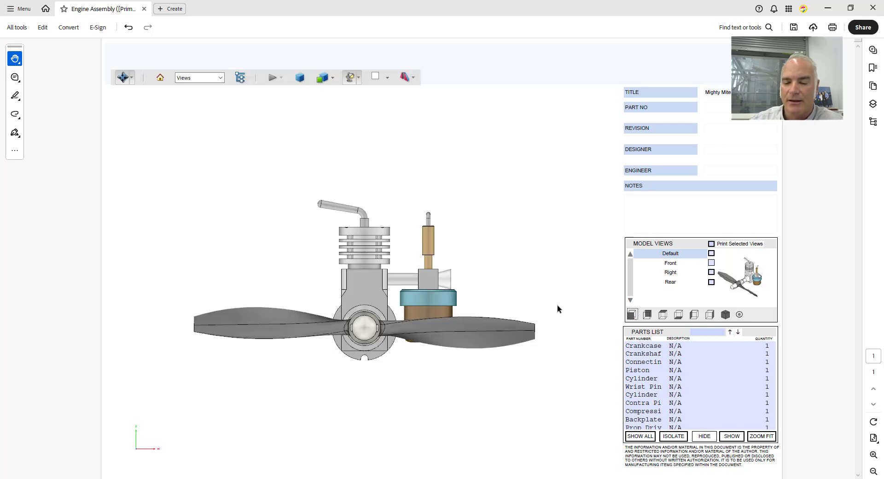
{"action": "left_click", "coordinate": [725, 315]}
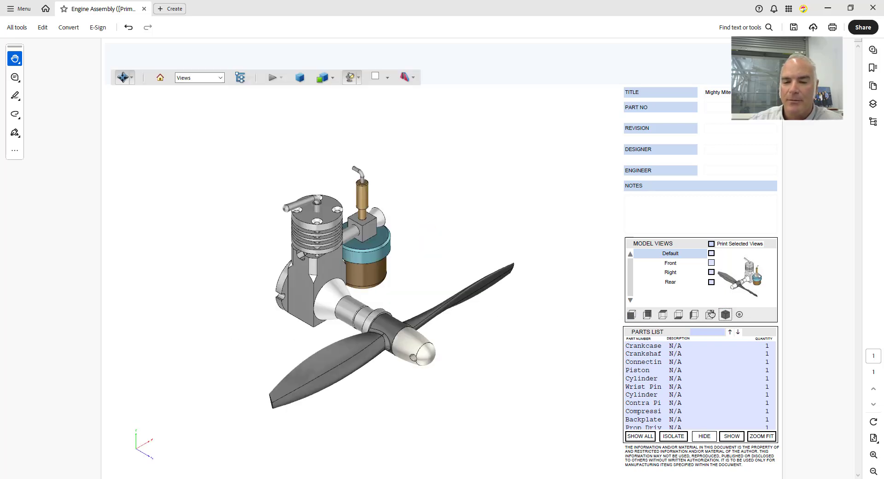
{"action": "left_click", "coordinate": [221, 78]}
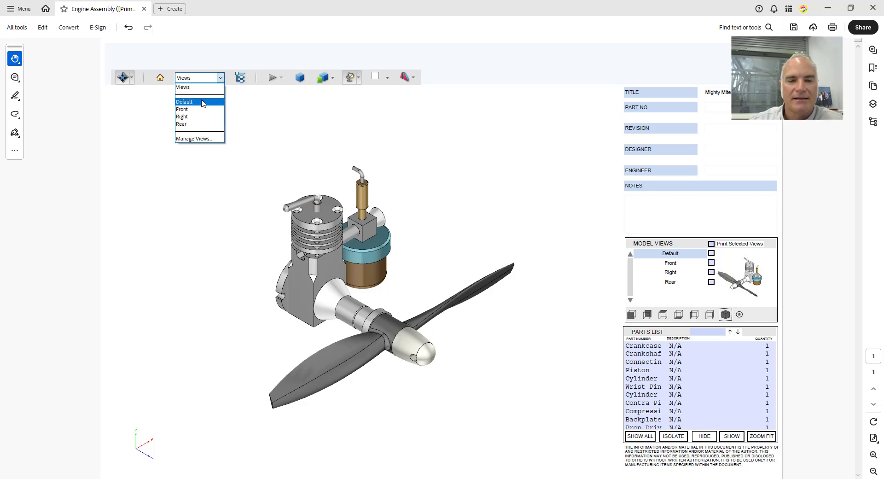
{"action": "left_click", "coordinate": [209, 96]}
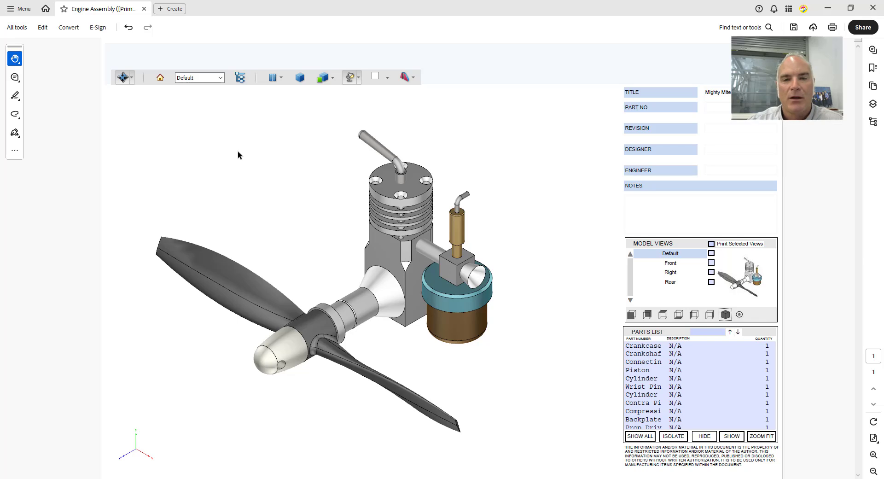